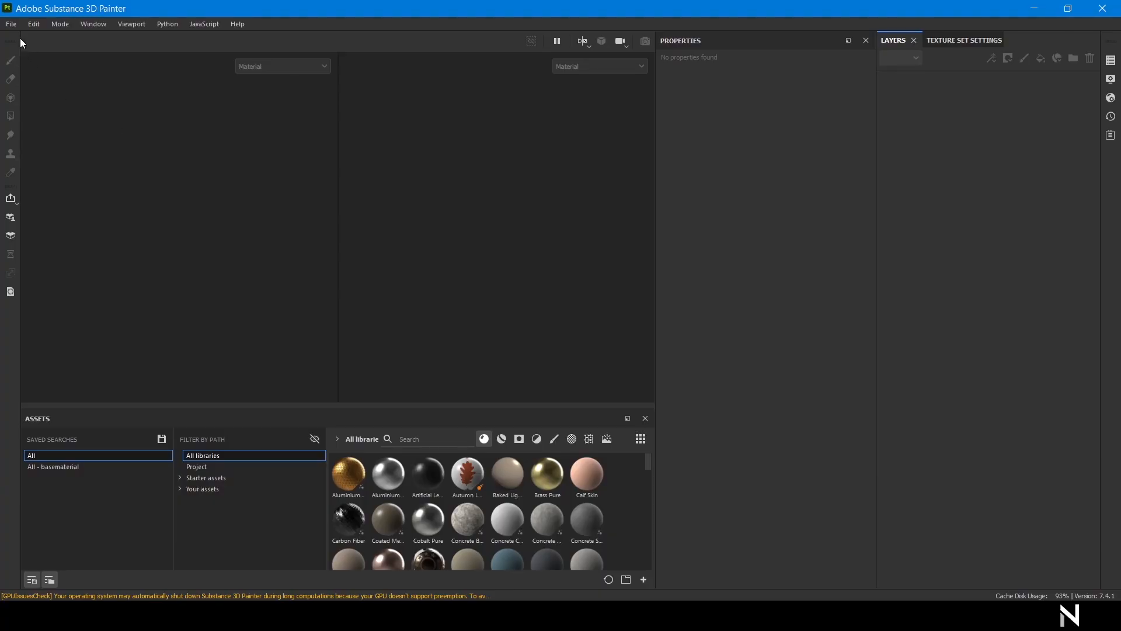
Create a new project from Hetmet_Lowpoly.fbx and import all seven baked map PNGs.
left_click(11, 24)
left_click(58, 35)
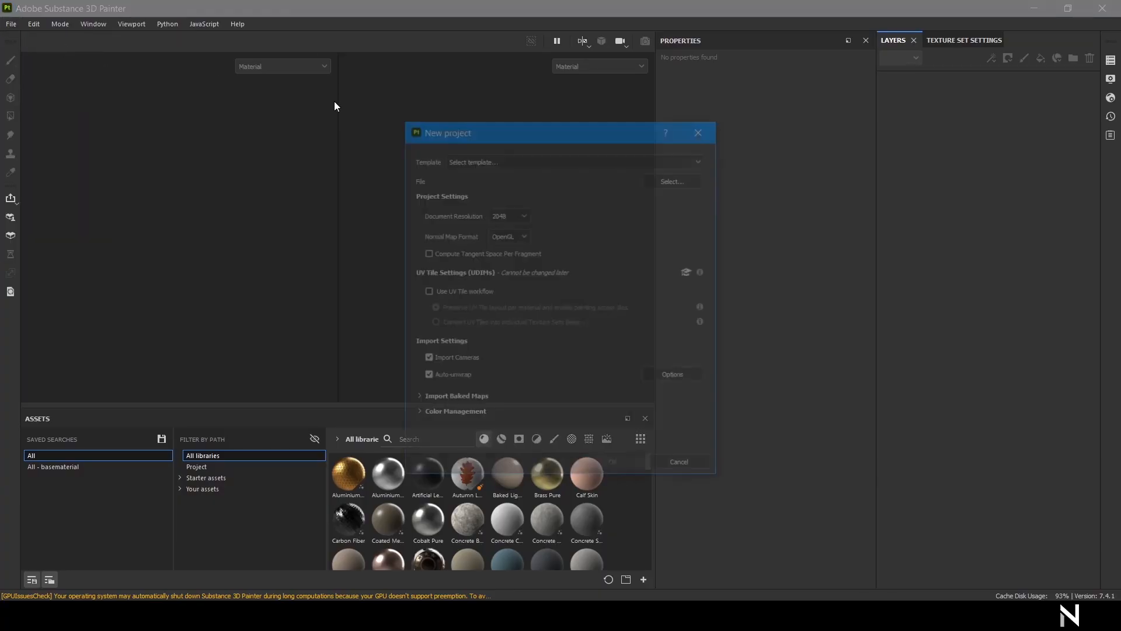
left_click(668, 179)
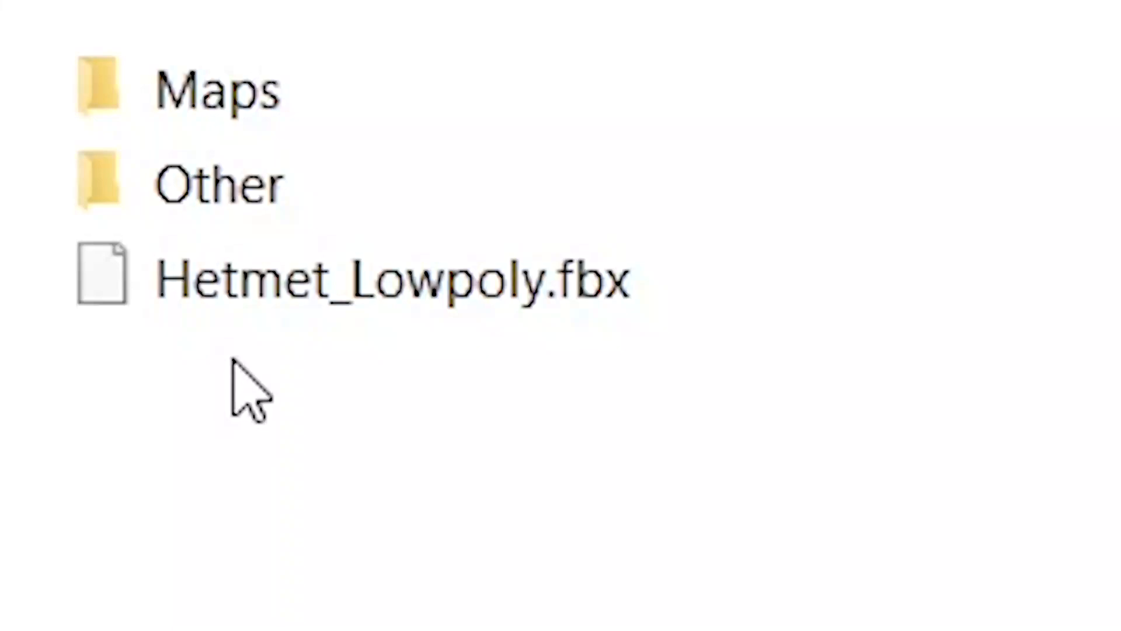
double_click(275, 286)
left_click(467, 400)
scroll(501, 332, "down", 3)
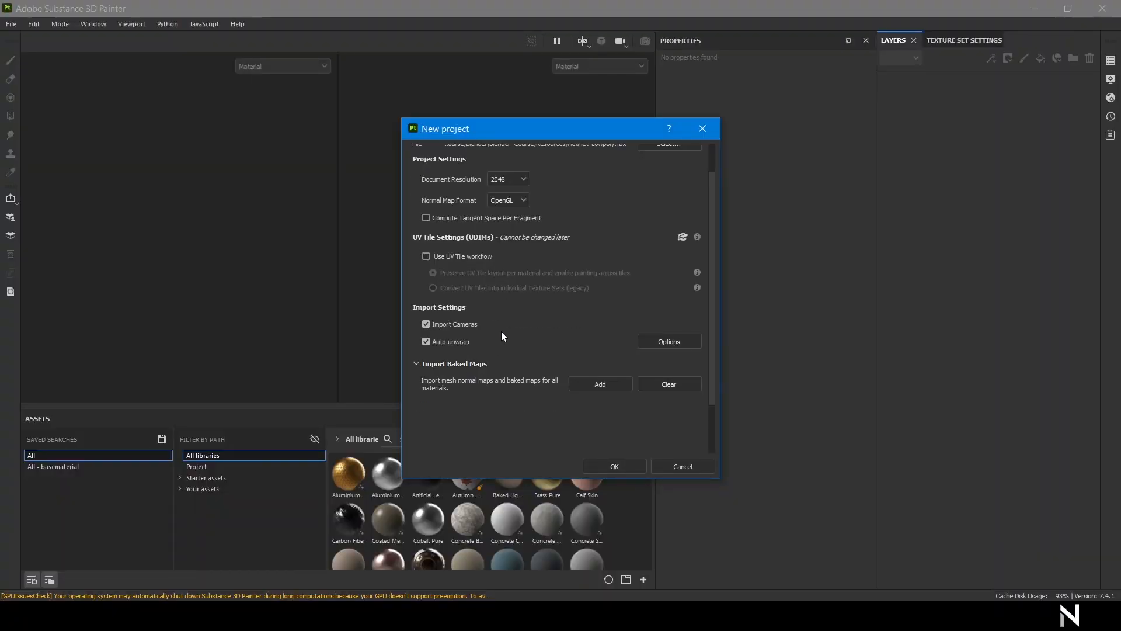
left_click(609, 332)
mouse_move(336, 628)
left_mouse_down()
mouse_move(350, 580)
mouse_move(332, 113)
left_mouse_up()
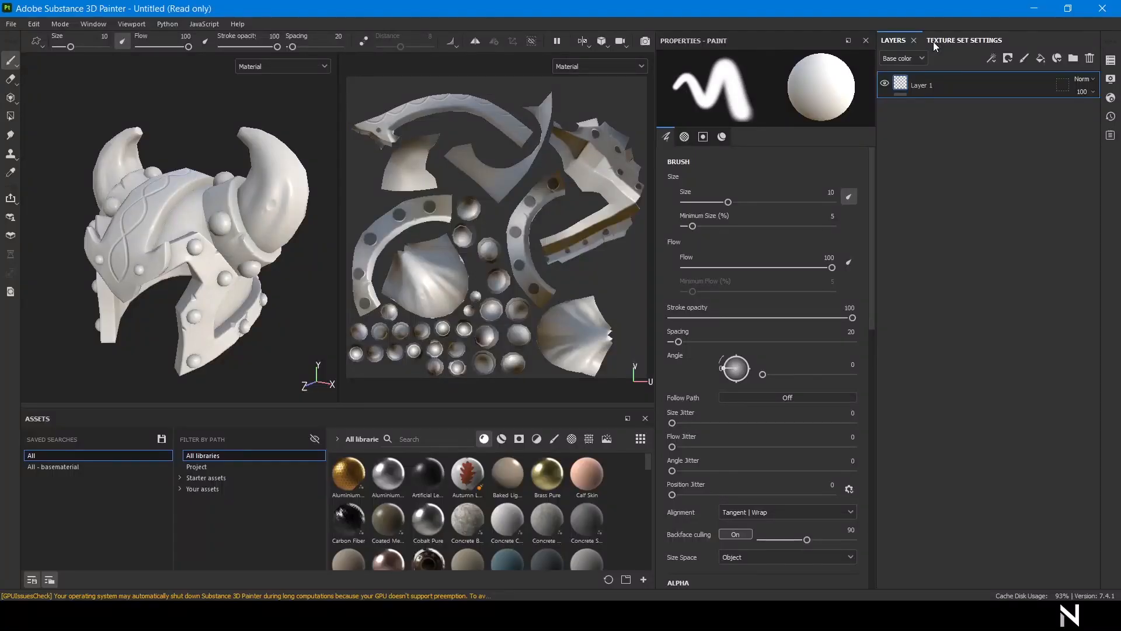
Review the texture set's channels and mesh maps, then show the layer stack.
left_click(933, 41)
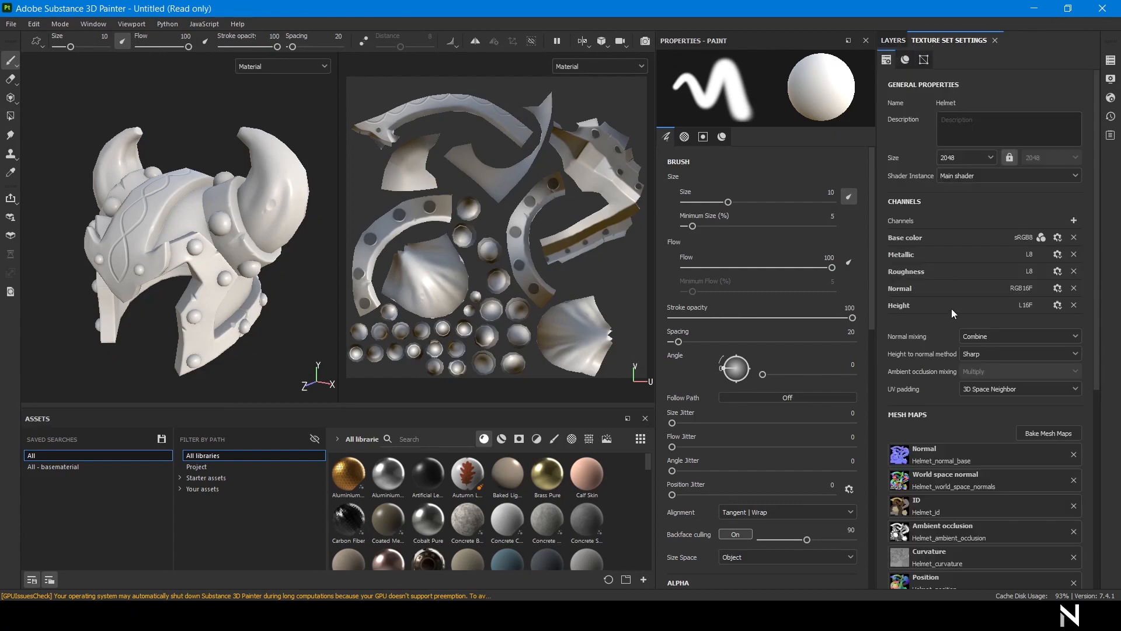
scroll(952, 308, "down", 3)
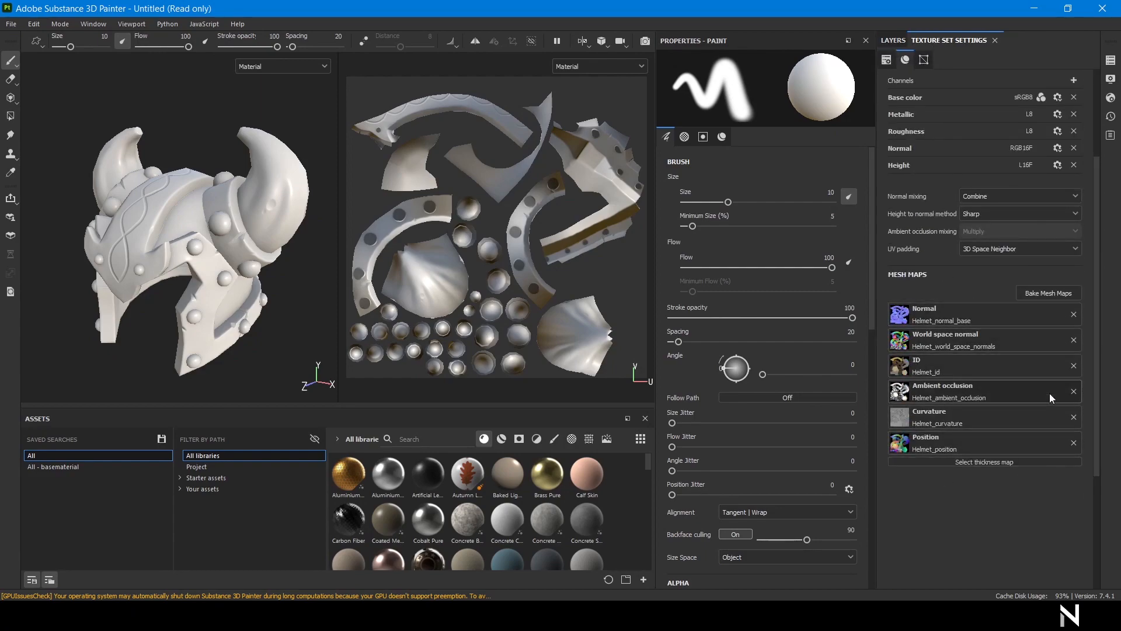
left_click(893, 40)
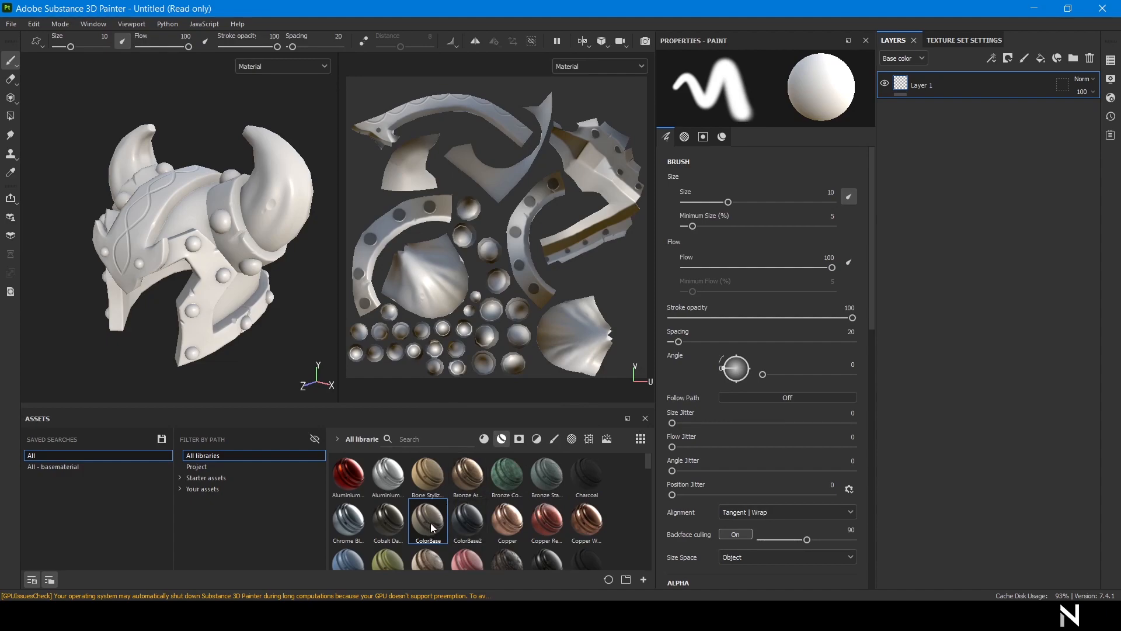
Apply the ColorBase material, display only Base color, and darken its diffuse colour to grey.
left_click_drag(432, 528, 903, 82)
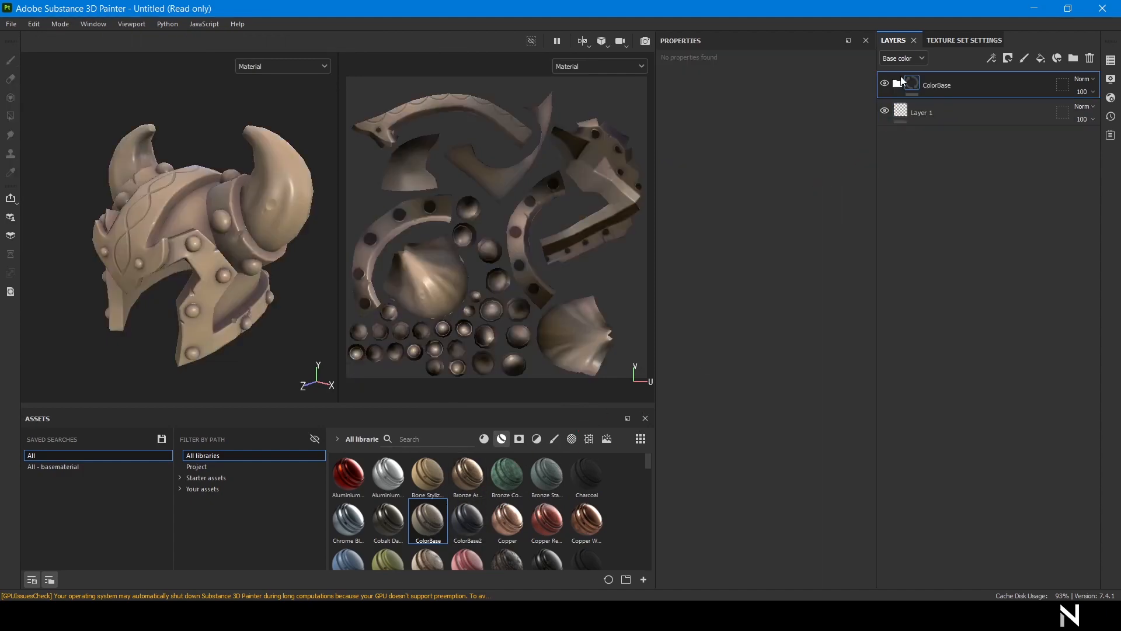
left_click(897, 85)
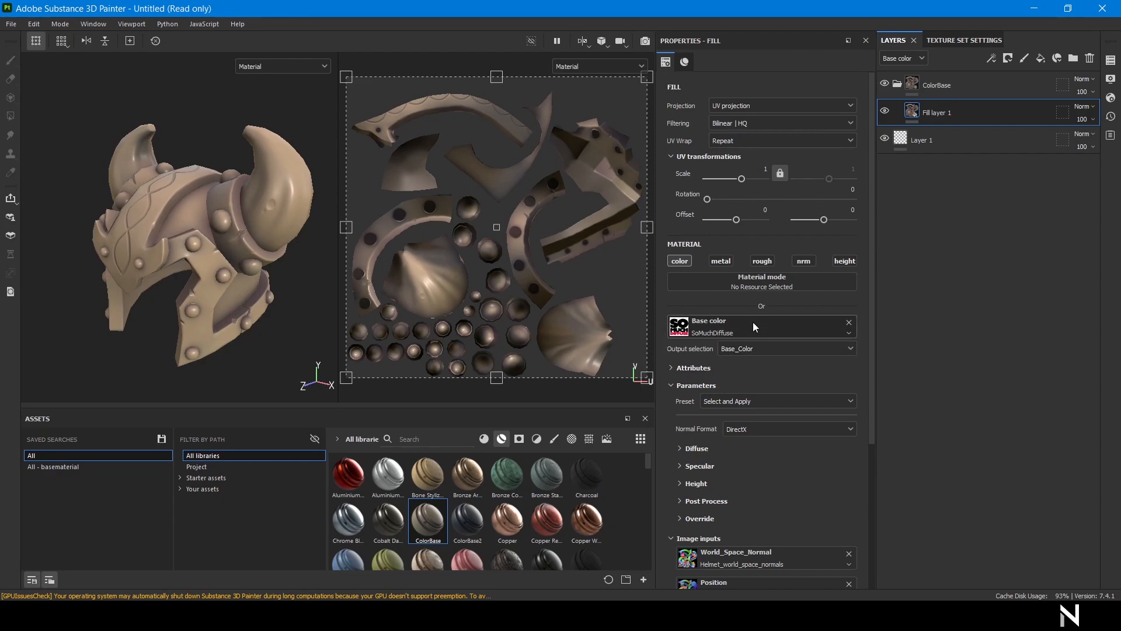
left_click(288, 65)
left_click(263, 119)
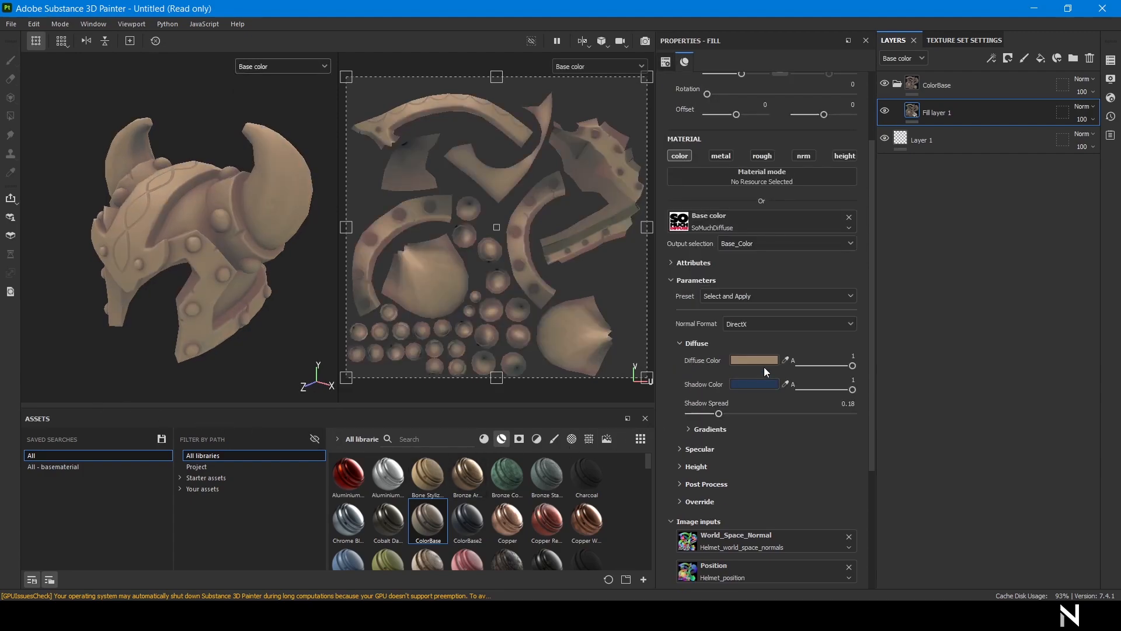
left_click(764, 365)
left_click_drag(814, 388, 792, 407)
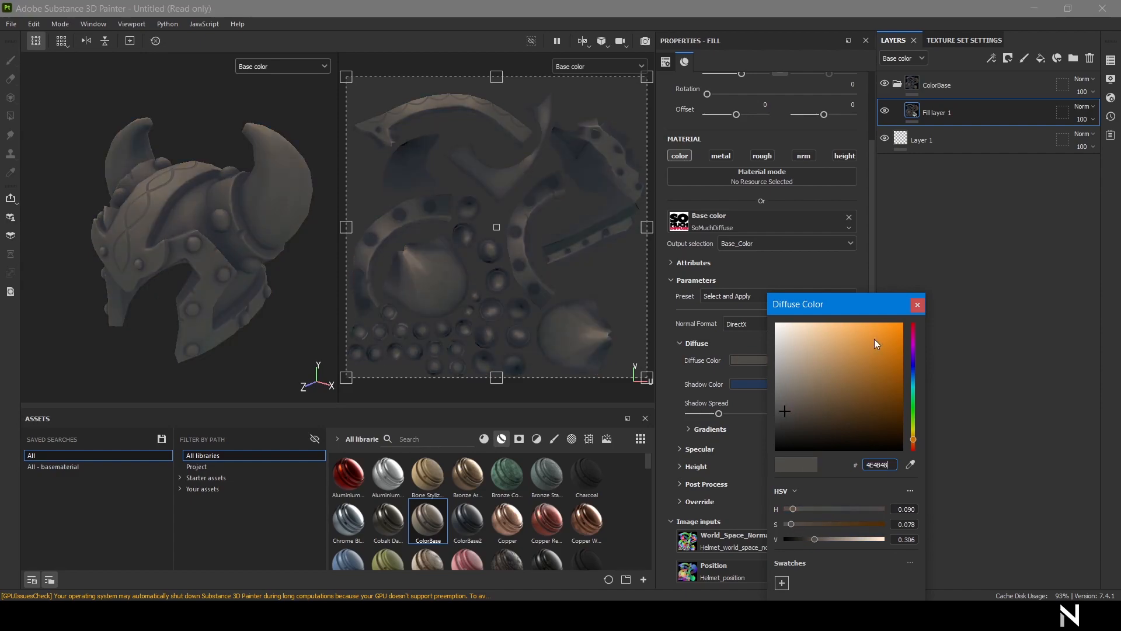
Duplicate the ColorBase folder with copy and paste.
left_click(966, 96)
key("ctrl+c")
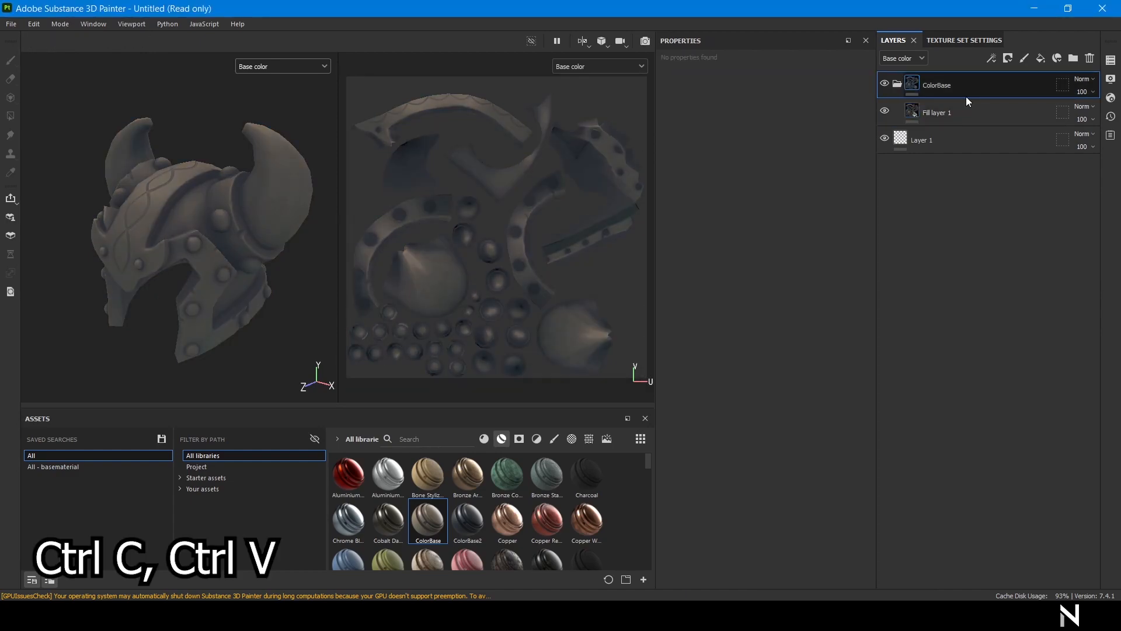
key("ctrl+v")
Mask the ColorBase folder with a black mask and color selection of the crest's yellow ID.
right_click(965, 86)
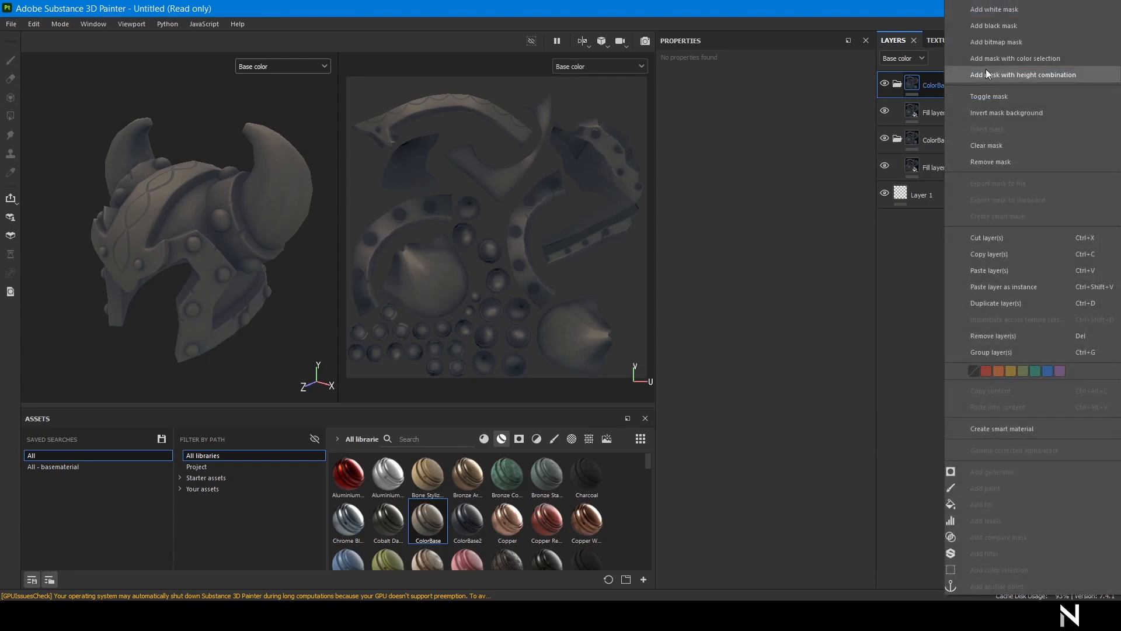
left_click(994, 26)
right_click(958, 89)
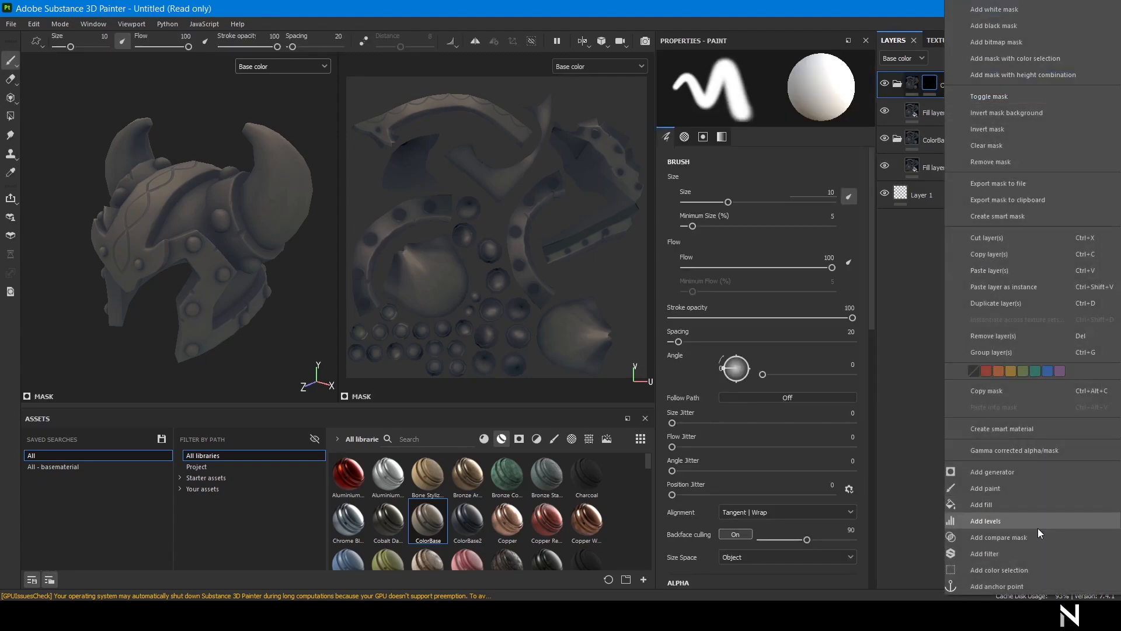
left_click(1012, 571)
left_click(845, 181)
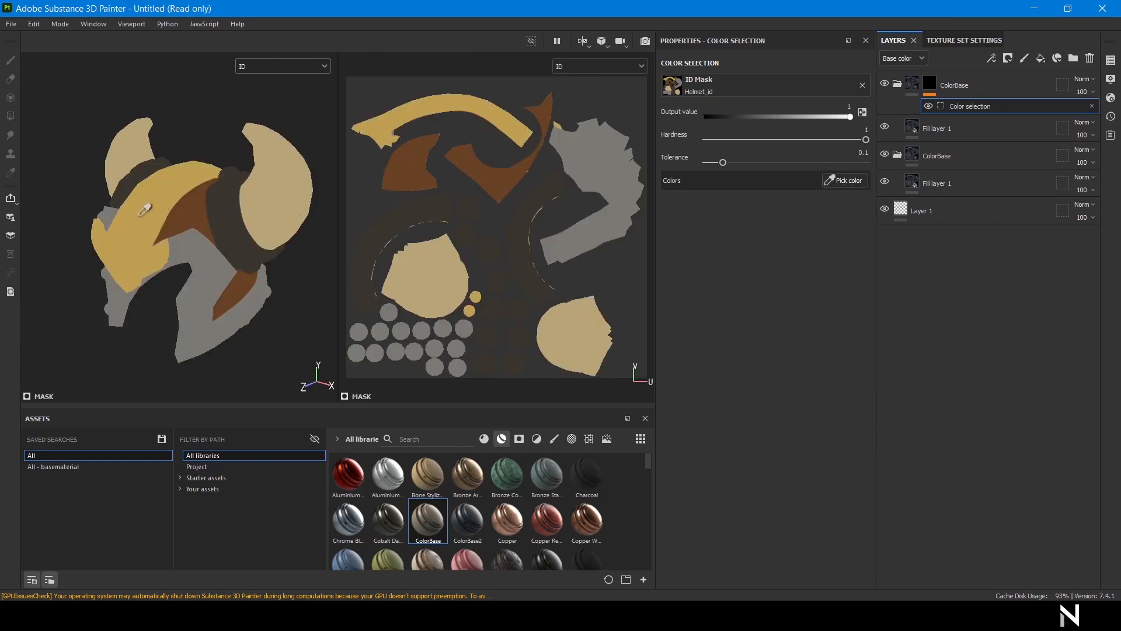
left_click(144, 212)
Set the crest fill layer's diffuse colour to a bright orange.
left_click(900, 127)
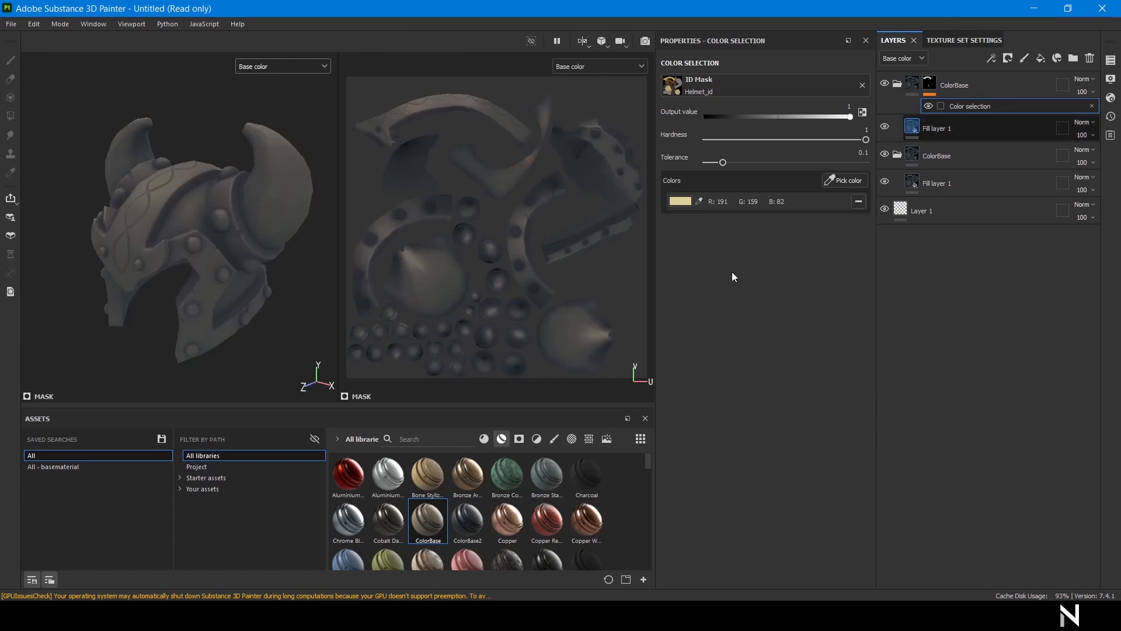
left_click(698, 344)
left_click(749, 361)
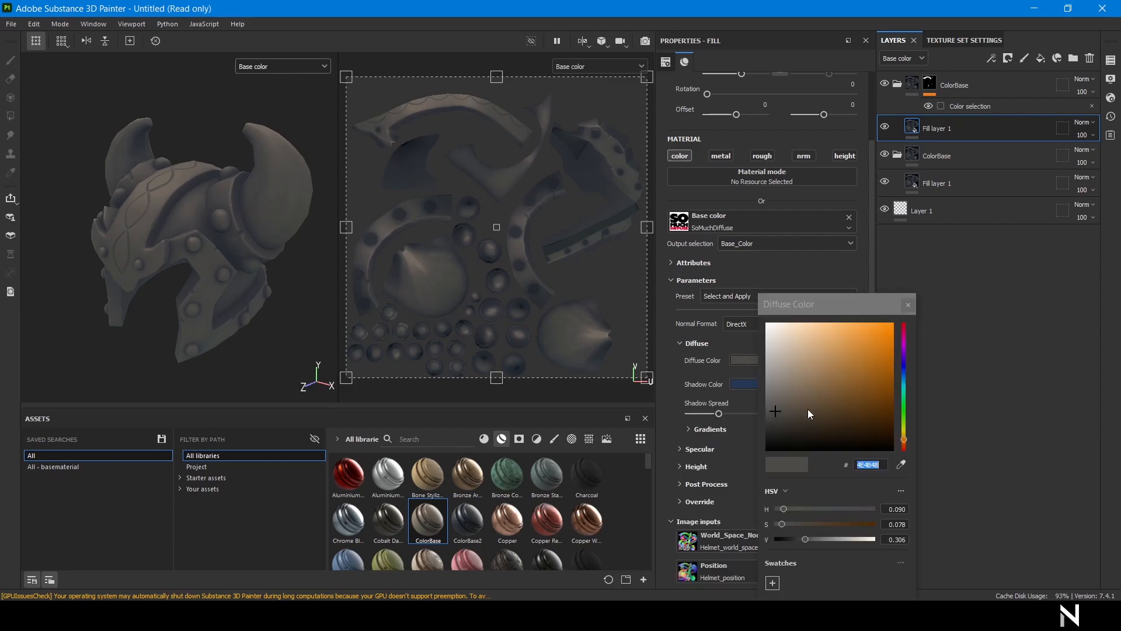
left_click_drag(846, 387, 864, 388)
left_click_drag(236, 223, 553, 321, "alt")
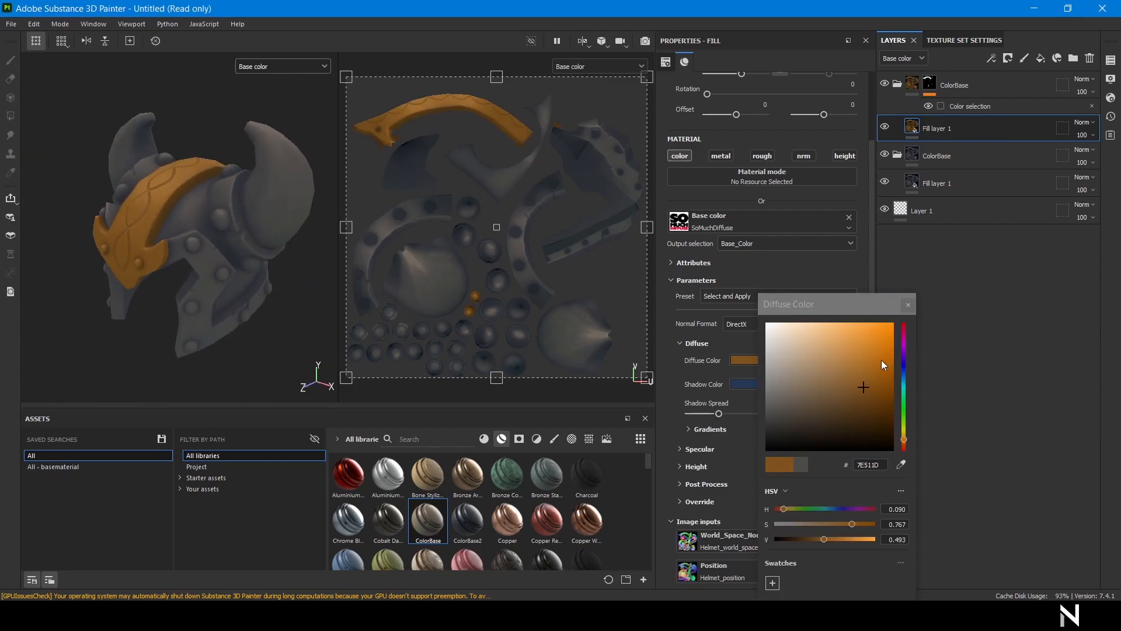
left_click(859, 344)
left_click(869, 388)
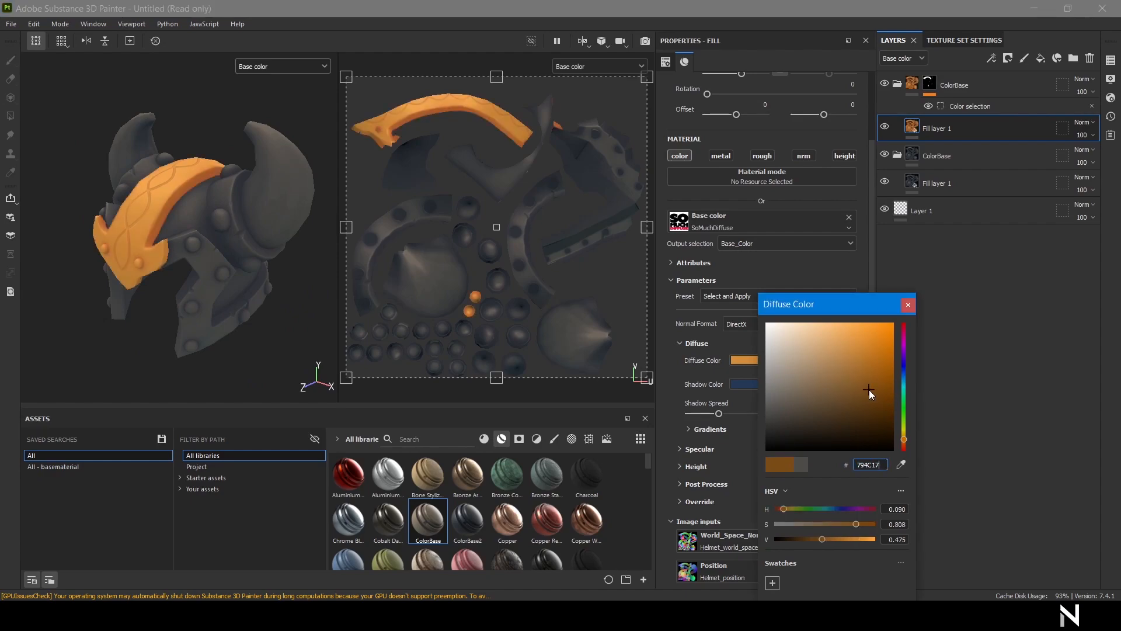
left_click(910, 306)
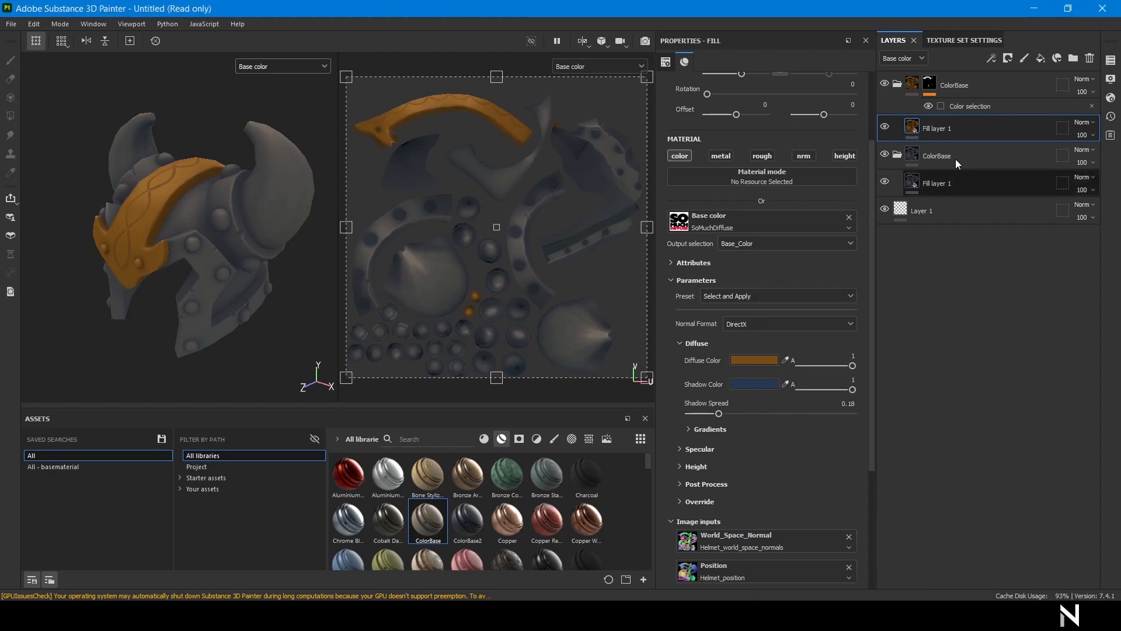
Mask the duplicate folder to another ID colour and make its diffuse a dark reddish brown.
left_click(846, 181)
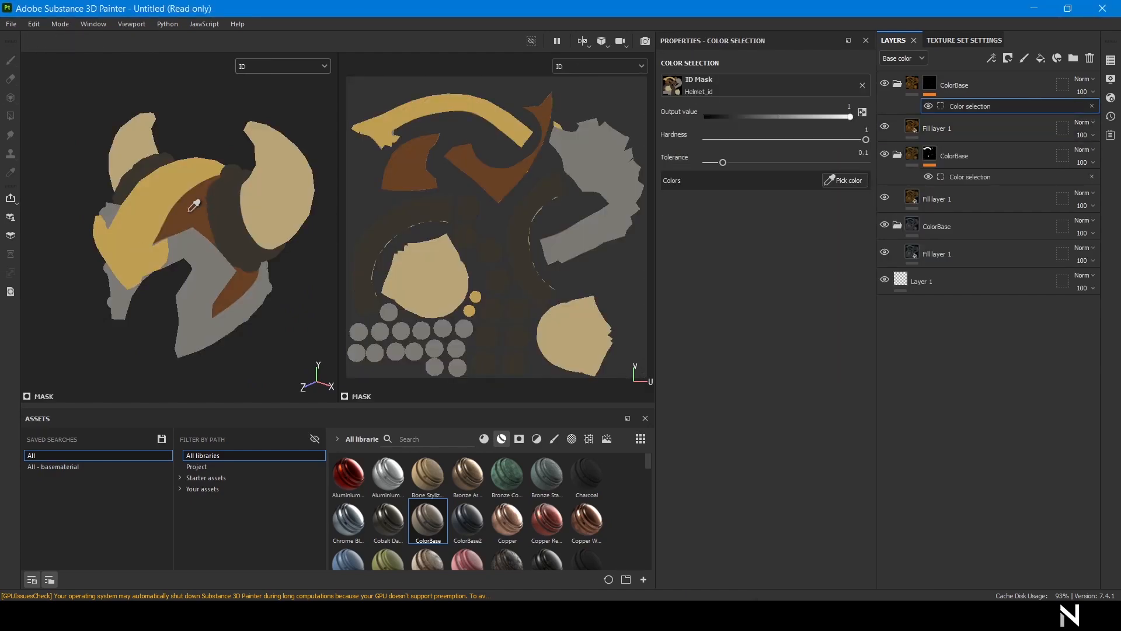
left_click(193, 205)
left_click(914, 132)
left_click(691, 345)
left_click(772, 361)
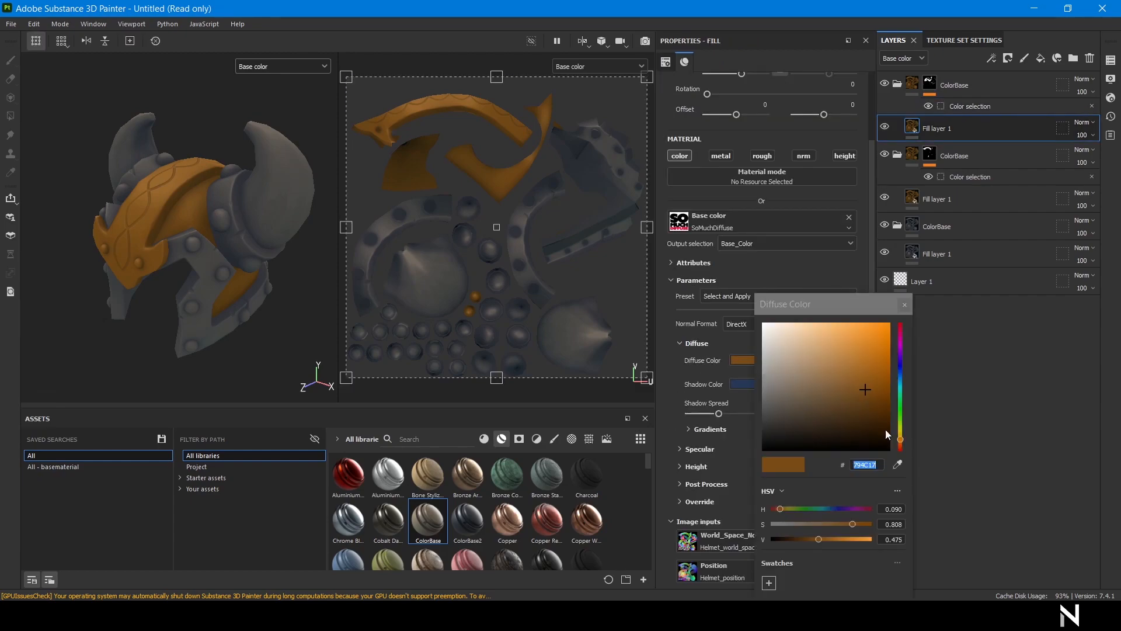
left_click(900, 443)
left_click_drag(847, 392, 846, 403)
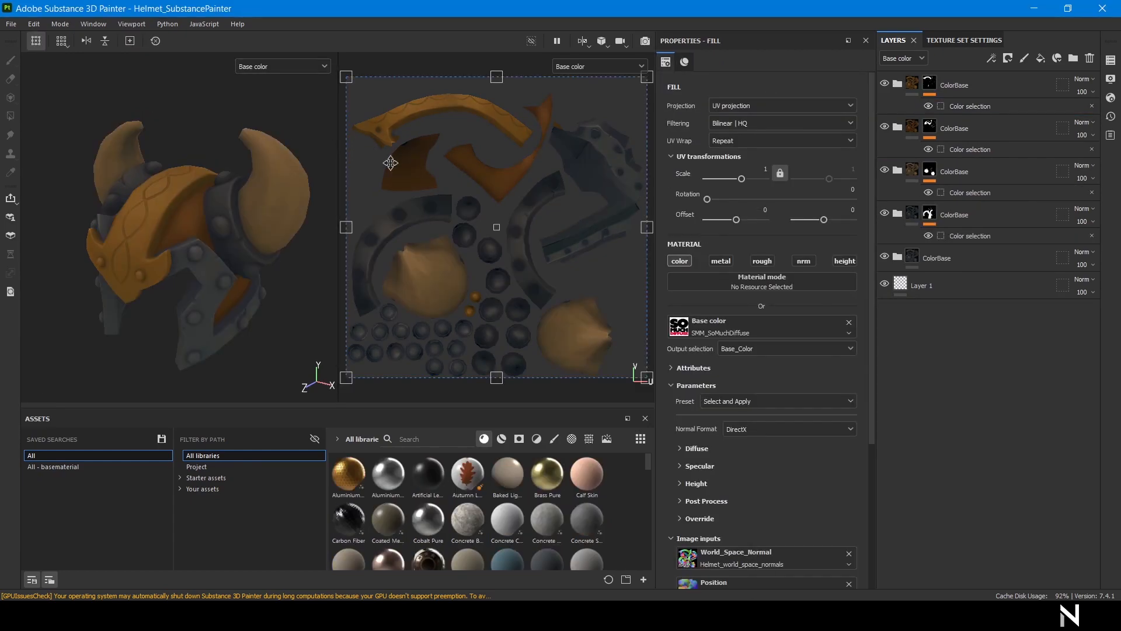
In Export textures, uncheck all output maps except $textureSet_Base_color and view Global settings.
left_click(11, 24)
left_click(56, 214)
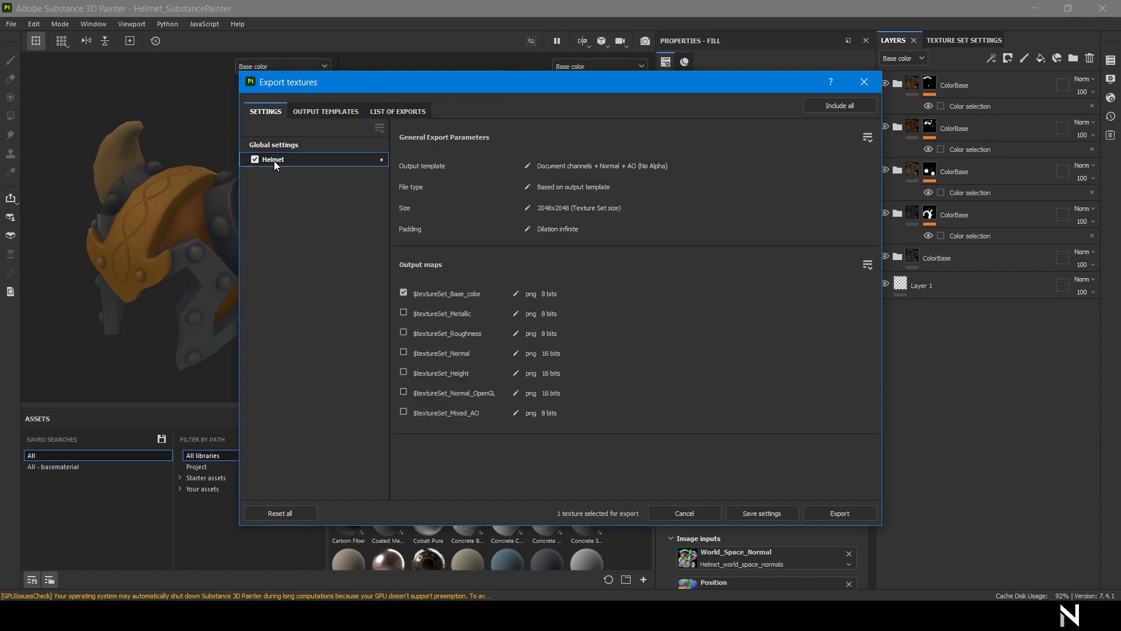
left_click(868, 264)
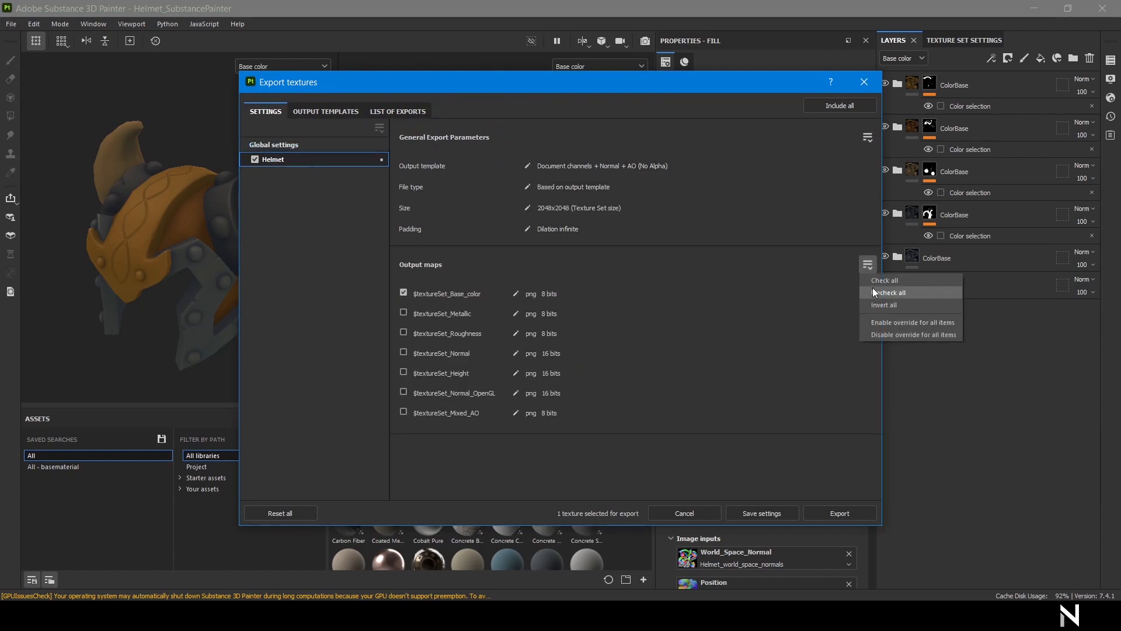
left_click(870, 297)
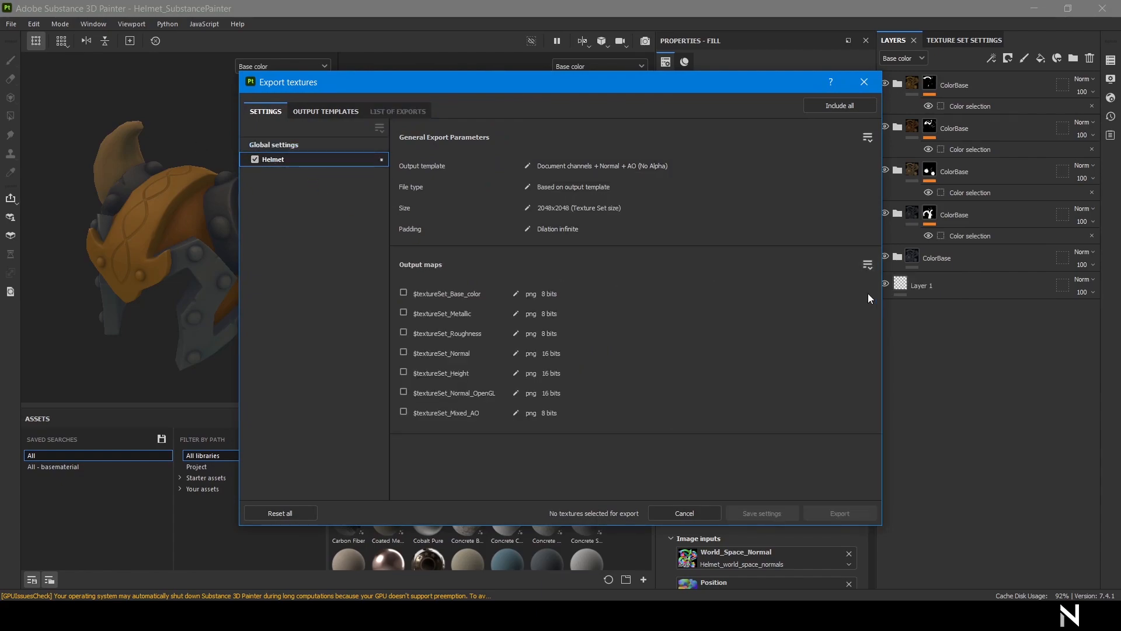
left_click(404, 292)
left_click(274, 145)
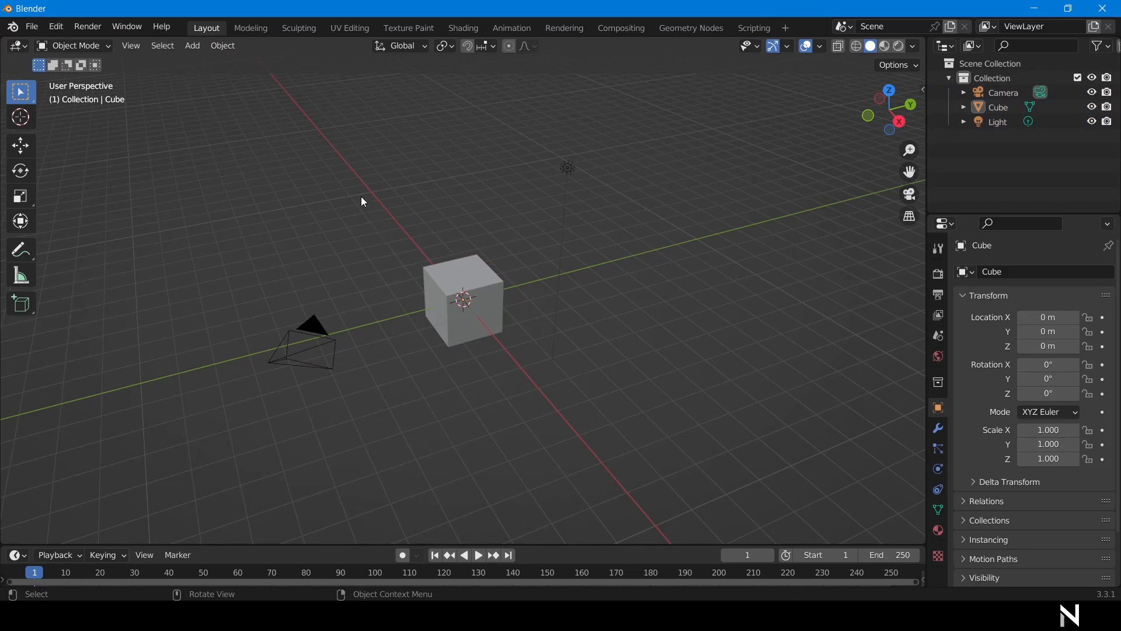
Delete the default camera, cube and light from the scene.
left_click_drag(166, 125, 746, 489)
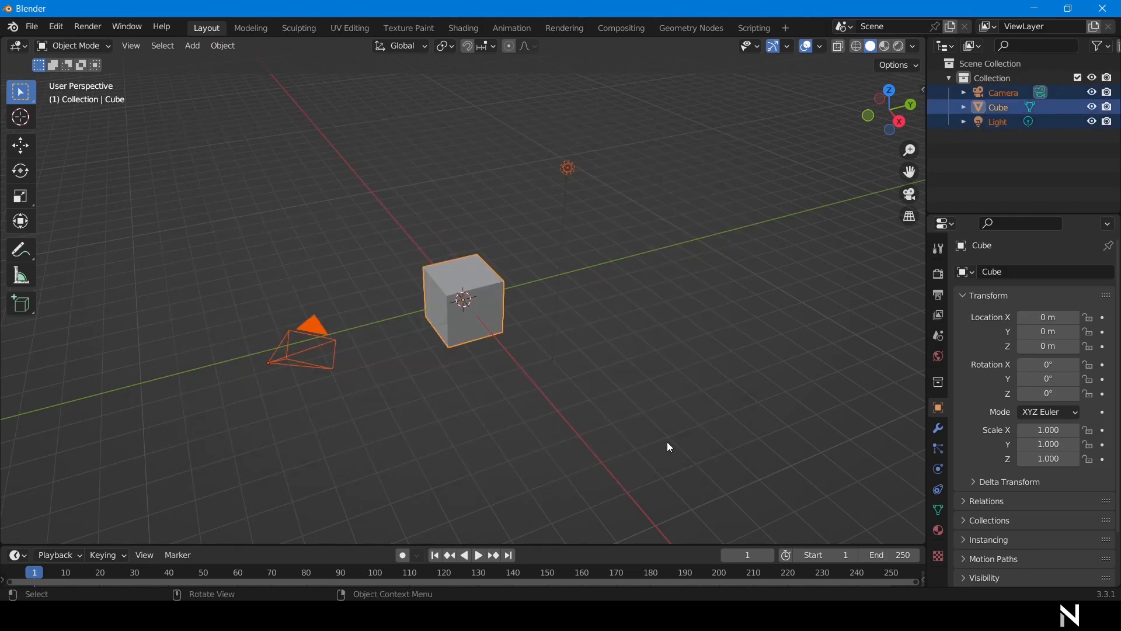
key("Delete")
left_click(32, 27)
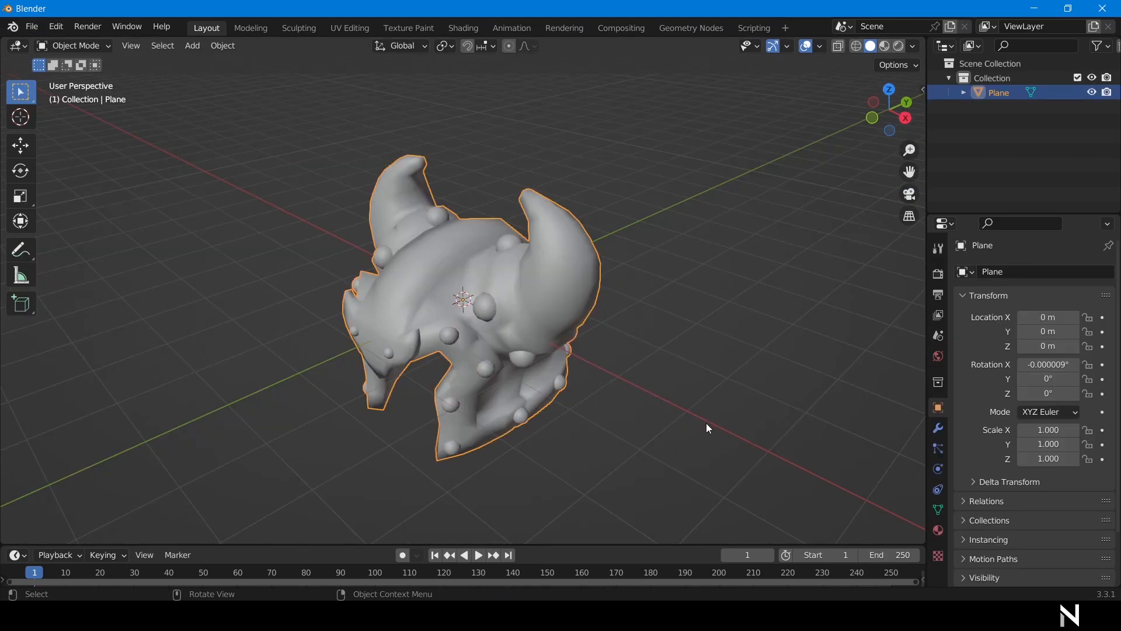
middle_click_drag(706, 423, 731, 408)
In Shading, add Helmet_Base_color.png as an image texture linked to Base Color.
key("ctrl+Page_Down")
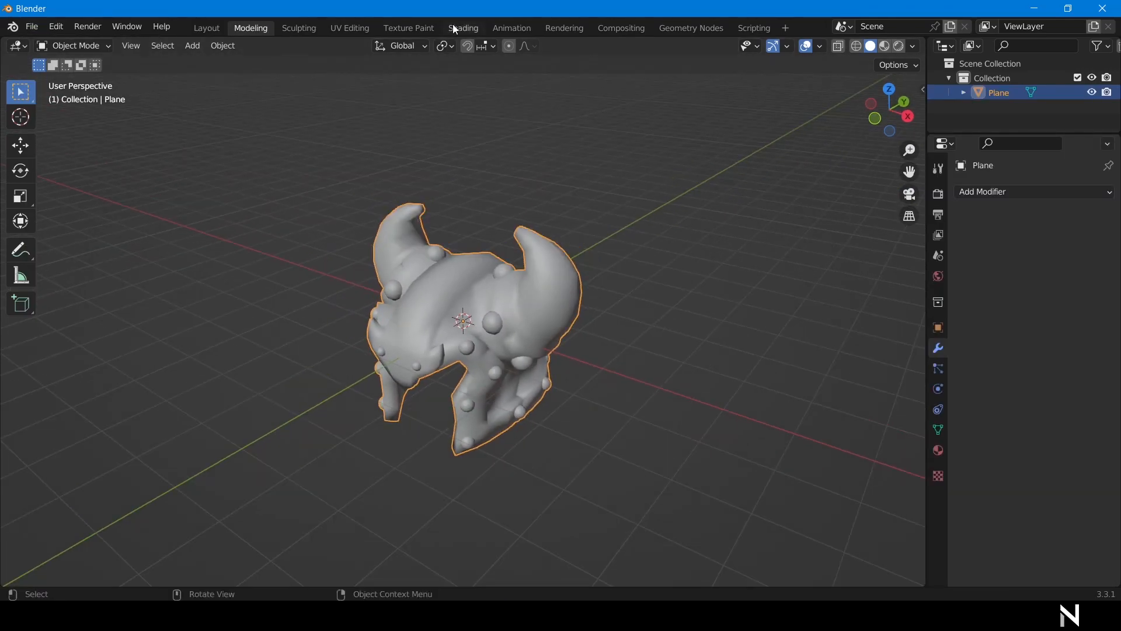
left_click(456, 29)
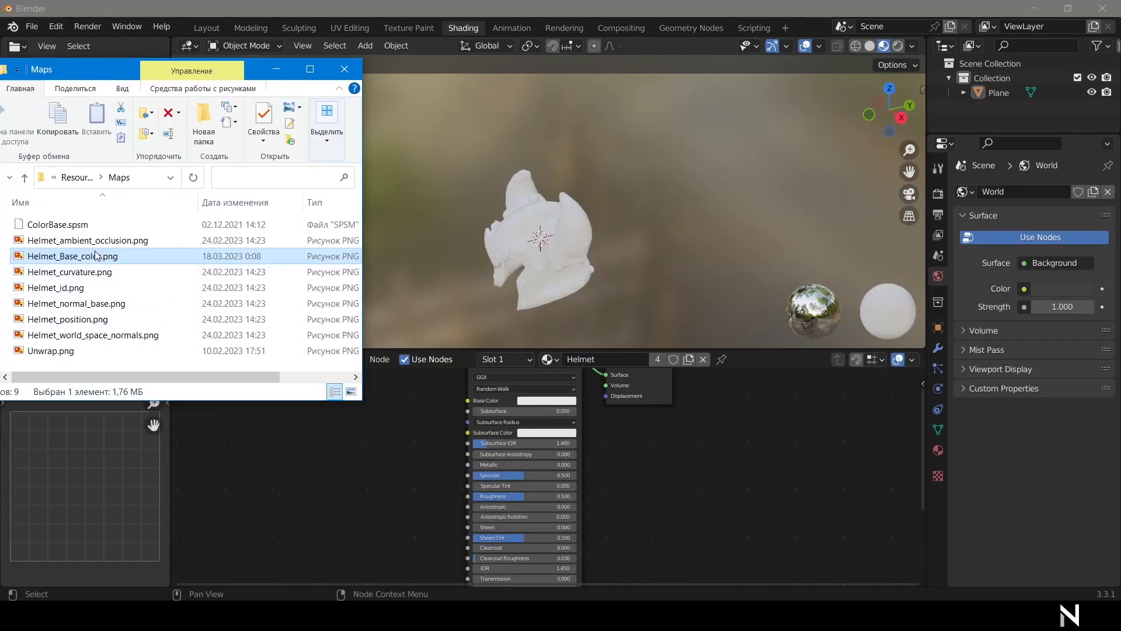
mouse_move(99, 257)
left_mouse_down()
mouse_move(365, 409)
mouse_move(380, 442)
mouse_move(343, 419)
left_mouse_up()
left_click_drag(418, 431, 473, 431)
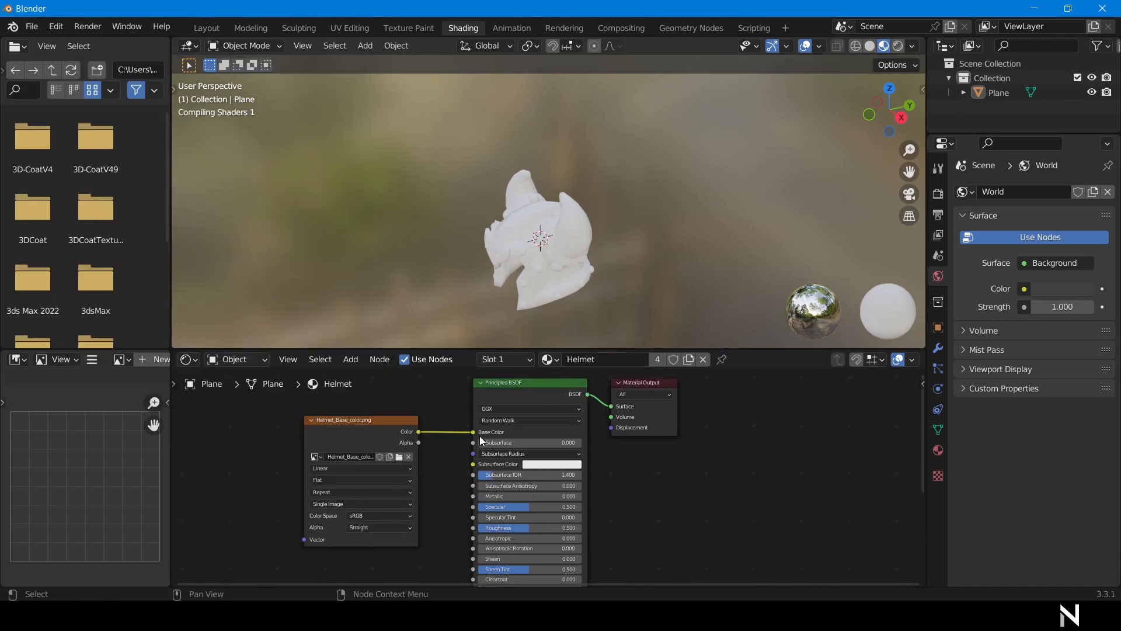
In Texture Paint, set viewport lighting to Flat and hide the overlays.
left_click(425, 29)
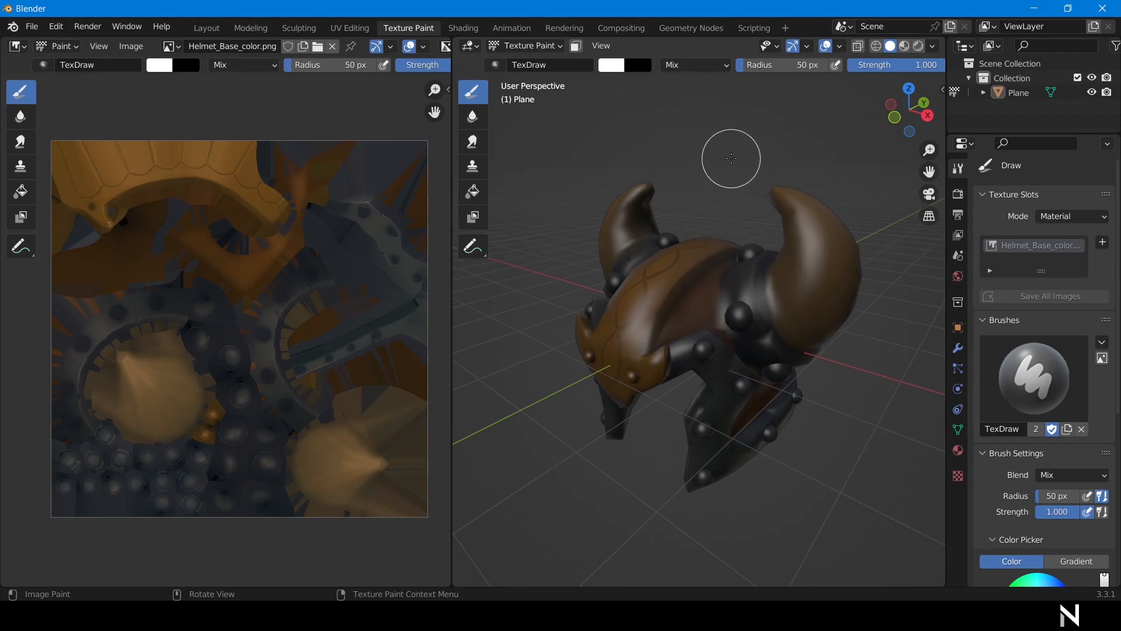
middle_click_drag(731, 158, 818, 142)
left_click(934, 47)
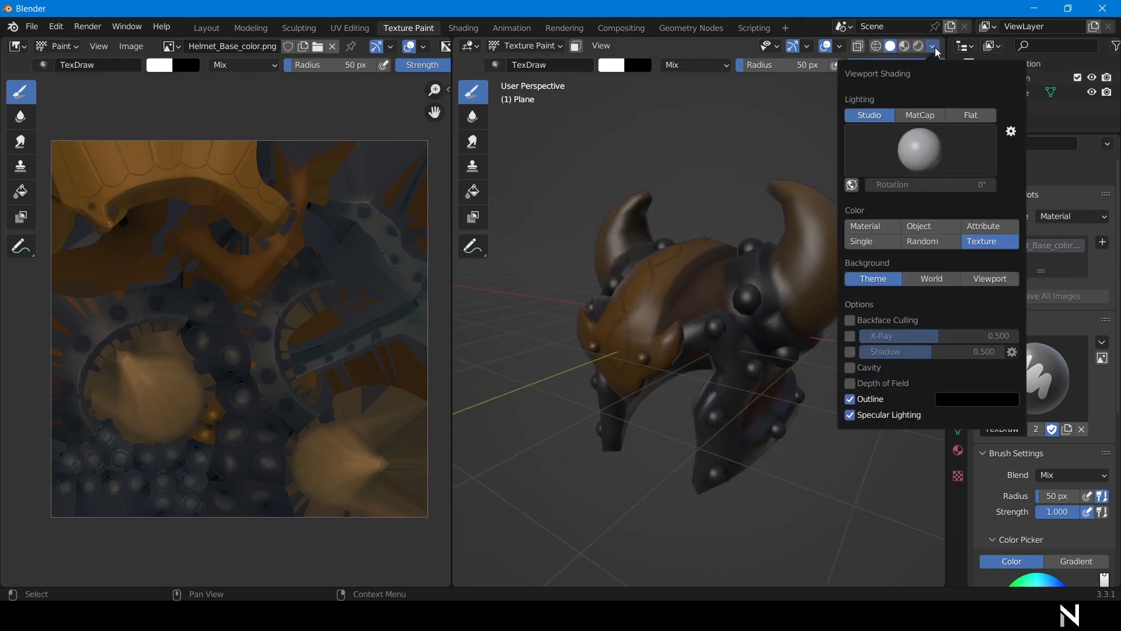
left_click(971, 115)
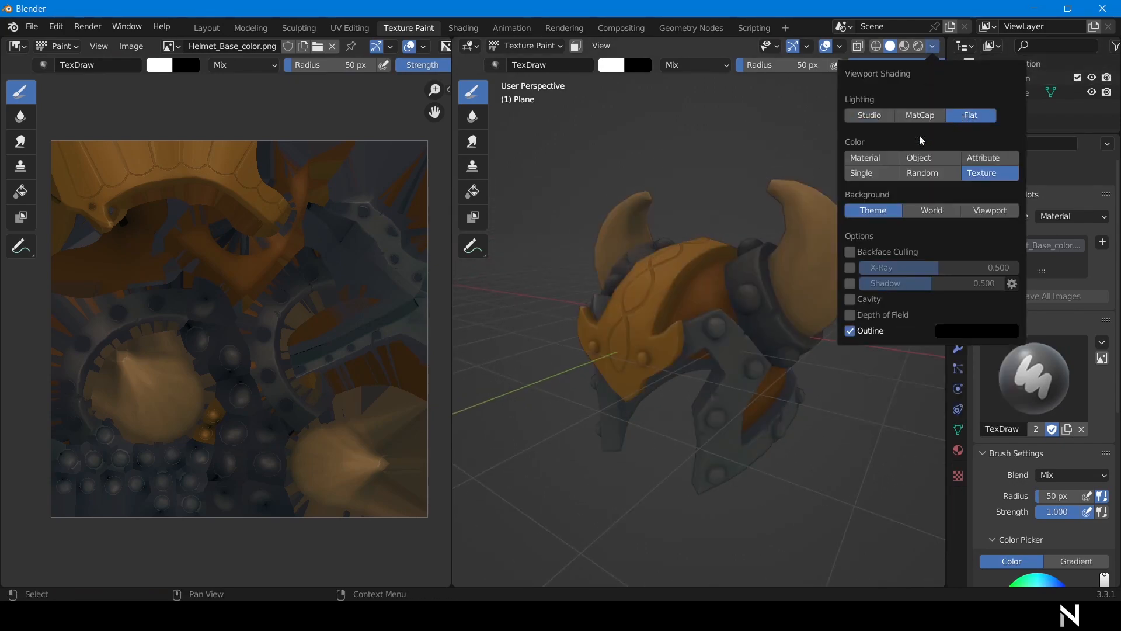
left_click(825, 46)
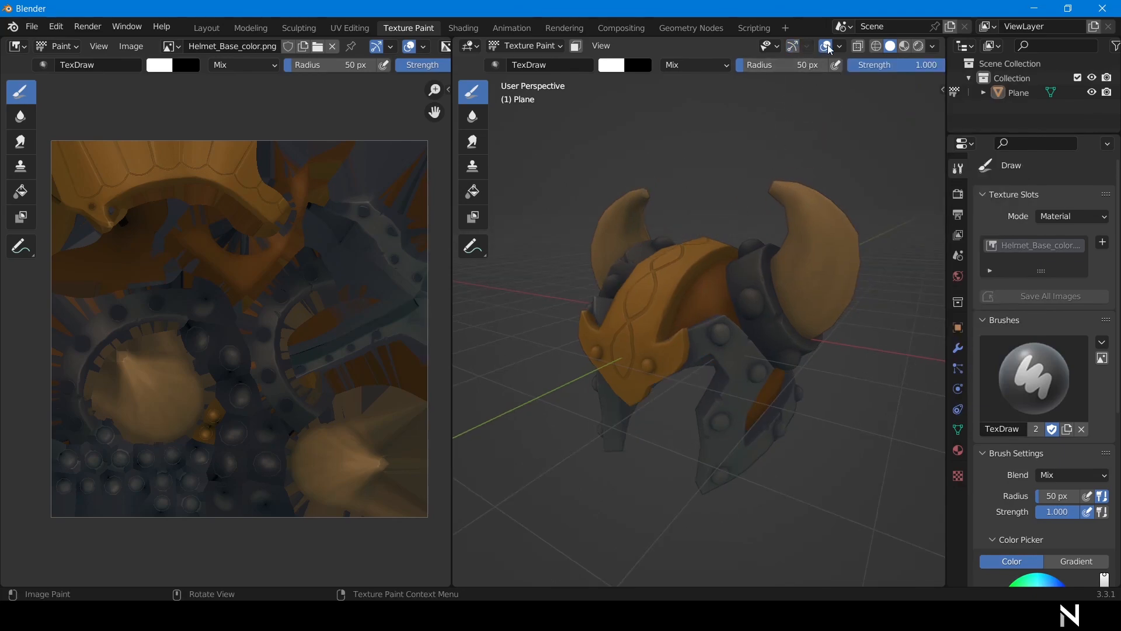
middle_click_drag(853, 426, 551, 520)
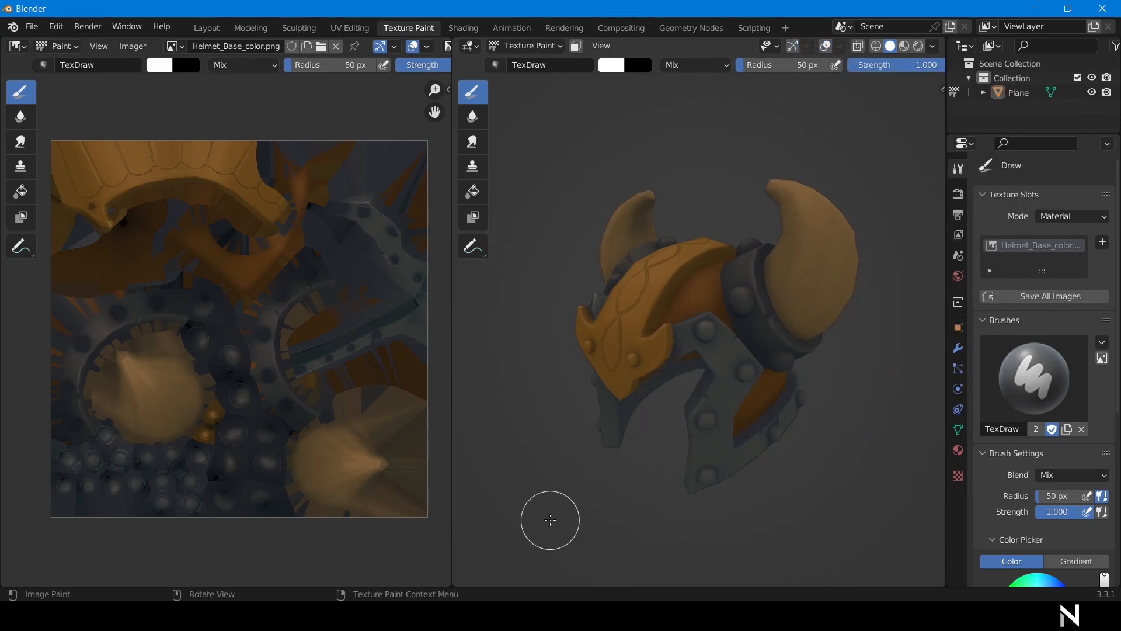
Enable Emulate 3 Button Mouse in Input preferences and close Preferences.
left_click(56, 26)
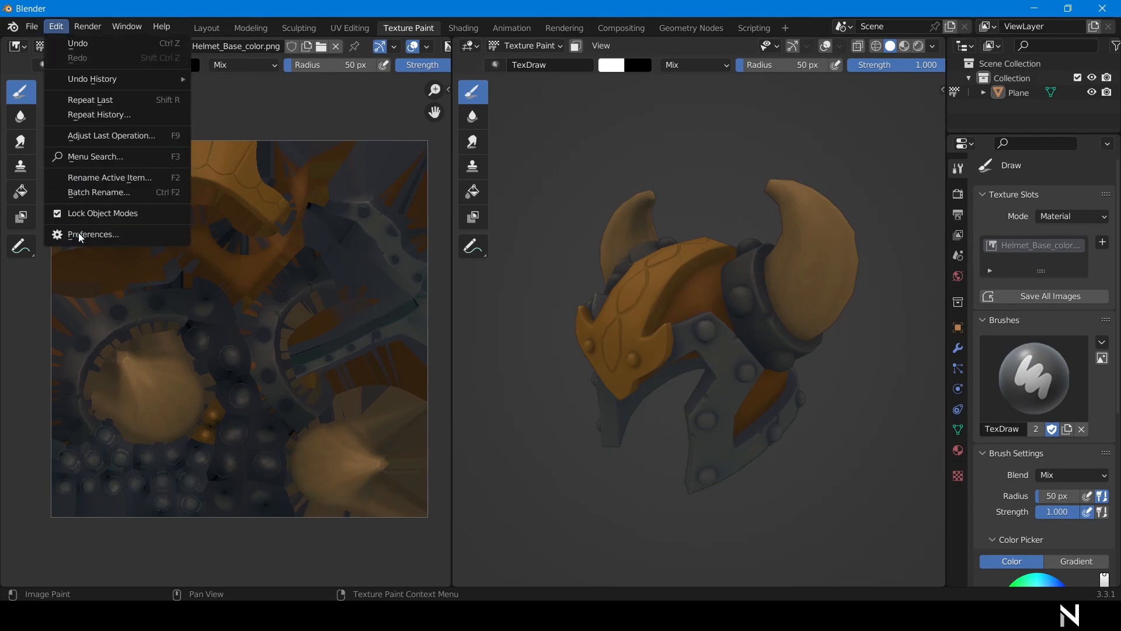
left_click(82, 234)
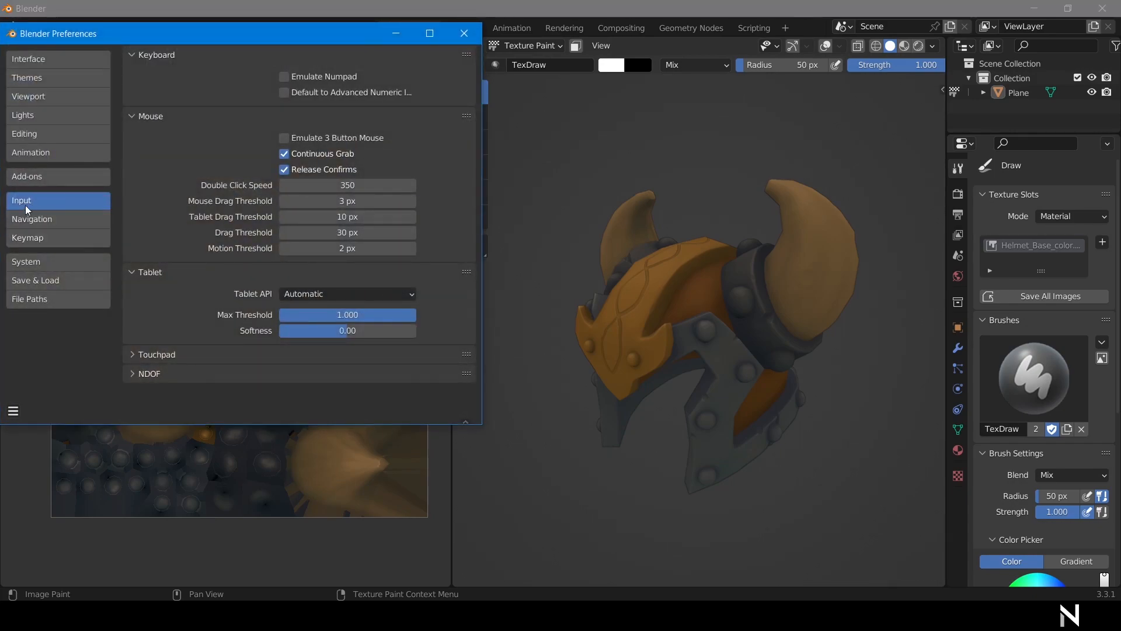
left_click(285, 138)
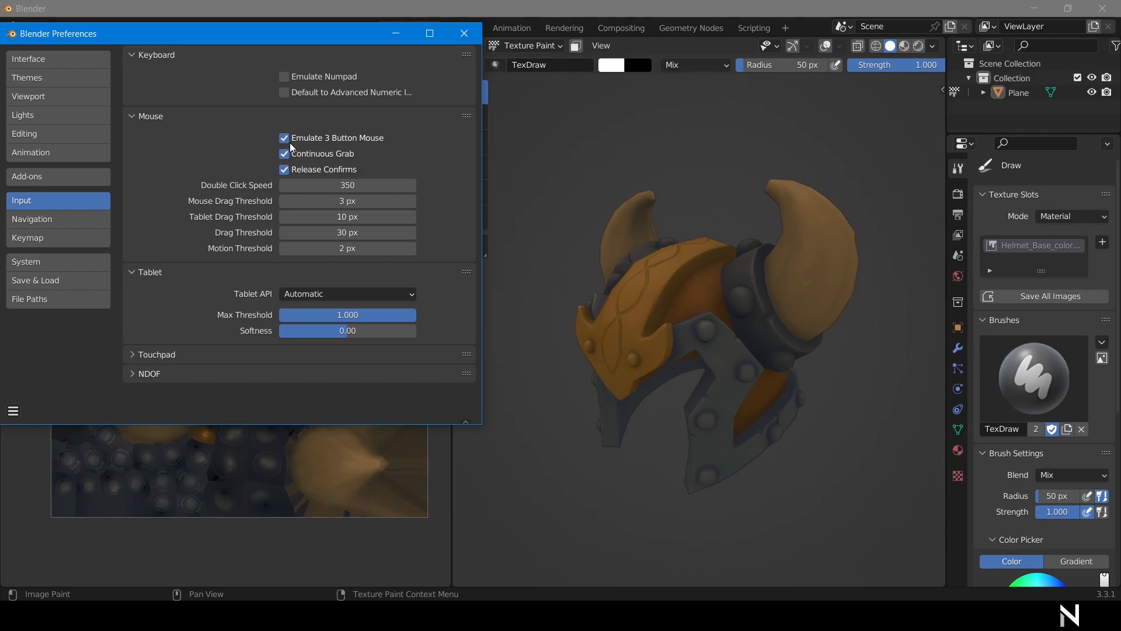
left_click(465, 34)
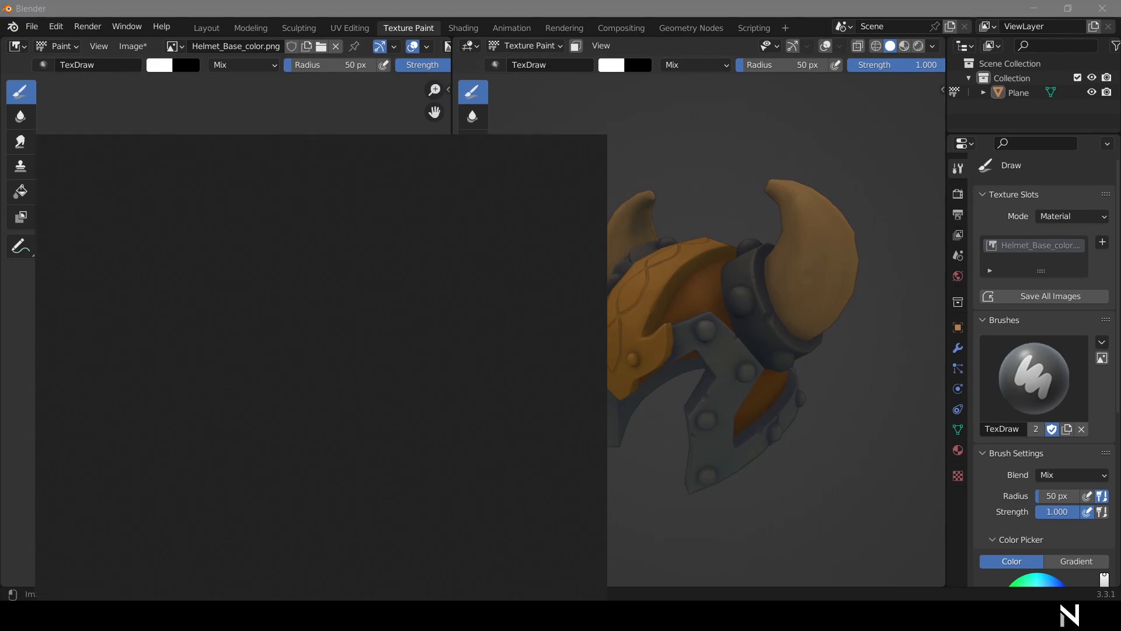
Add blender as a custom application in Wacom Tablet Properties.
type("wacom")
left_click(168, 245)
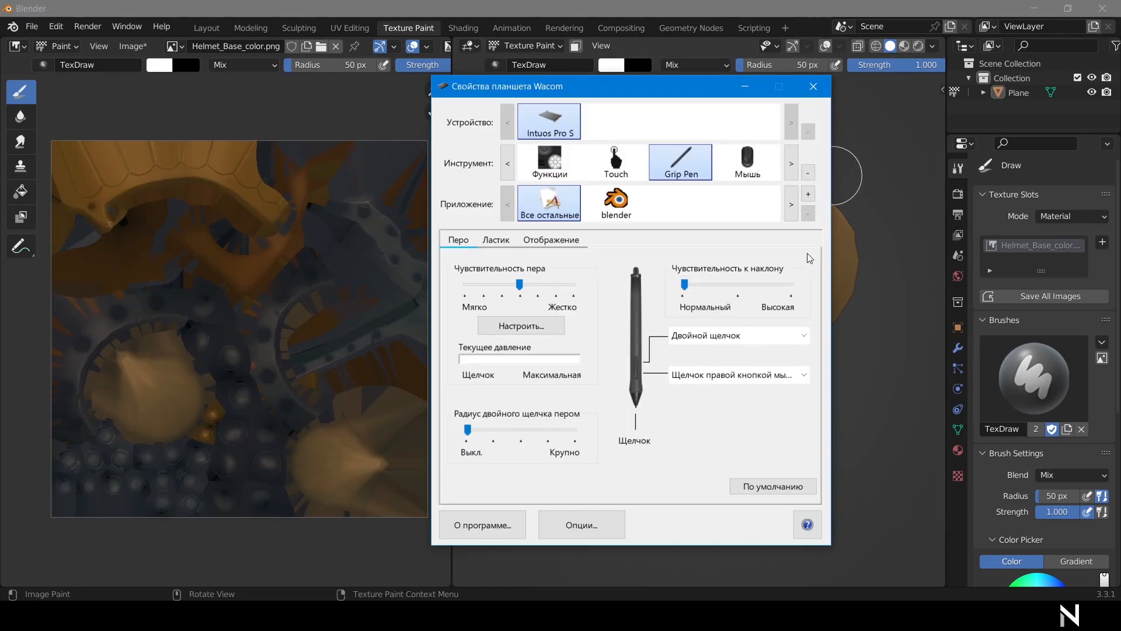
left_click(808, 194)
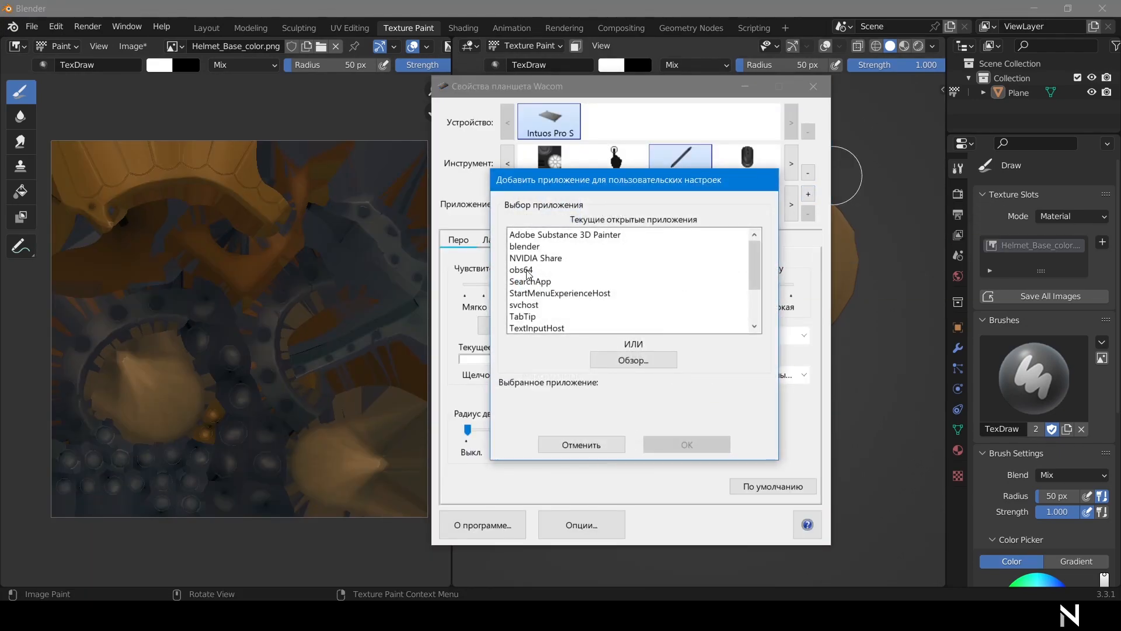
left_click(532, 250)
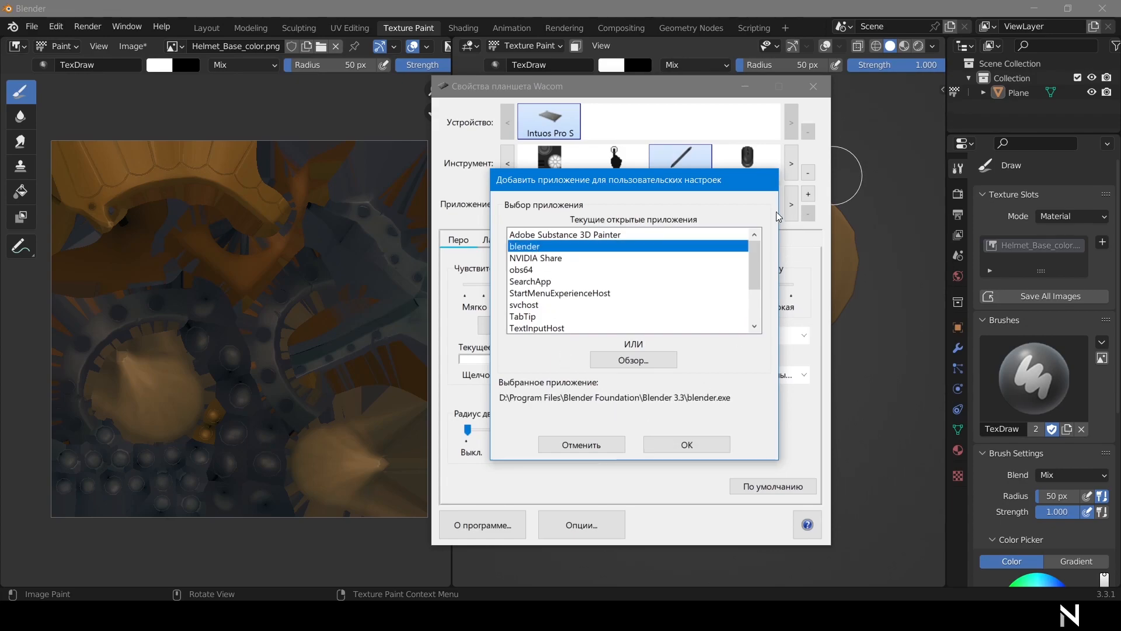
left_click(719, 445)
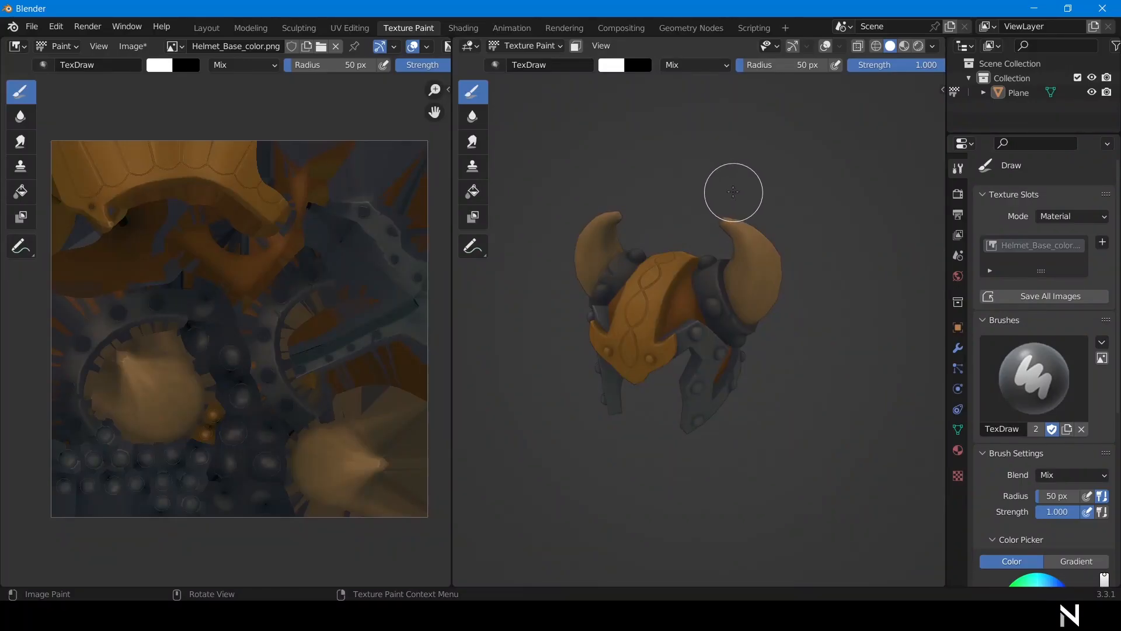
Zoom in on the helmet and set the brush radius to 35 px.
middle_click_drag(735, 209, 711, 183)
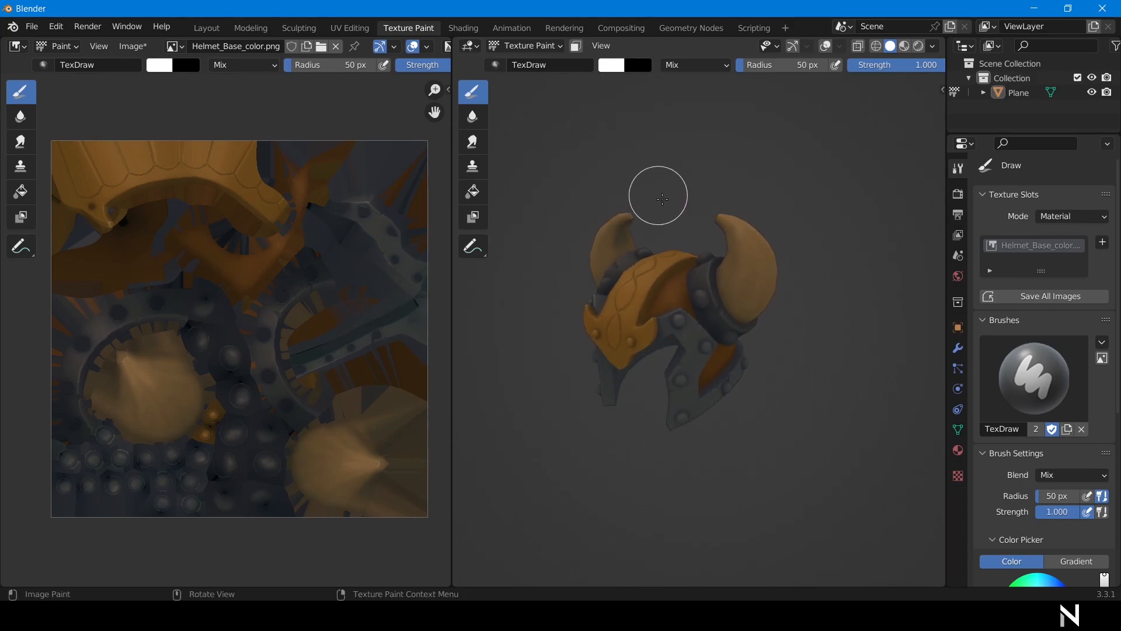
middle_click_drag(696, 192, 735, 179, "shift")
mouse_move(708, 226)
middle_mouse_down("ctrl")
mouse_move(695, 234)
mouse_move(673, 169)
mouse_move(691, 205)
mouse_move(724, 173)
mouse_move(620, 188)
mouse_move(644, 308)
middle_mouse_up("ctrl")
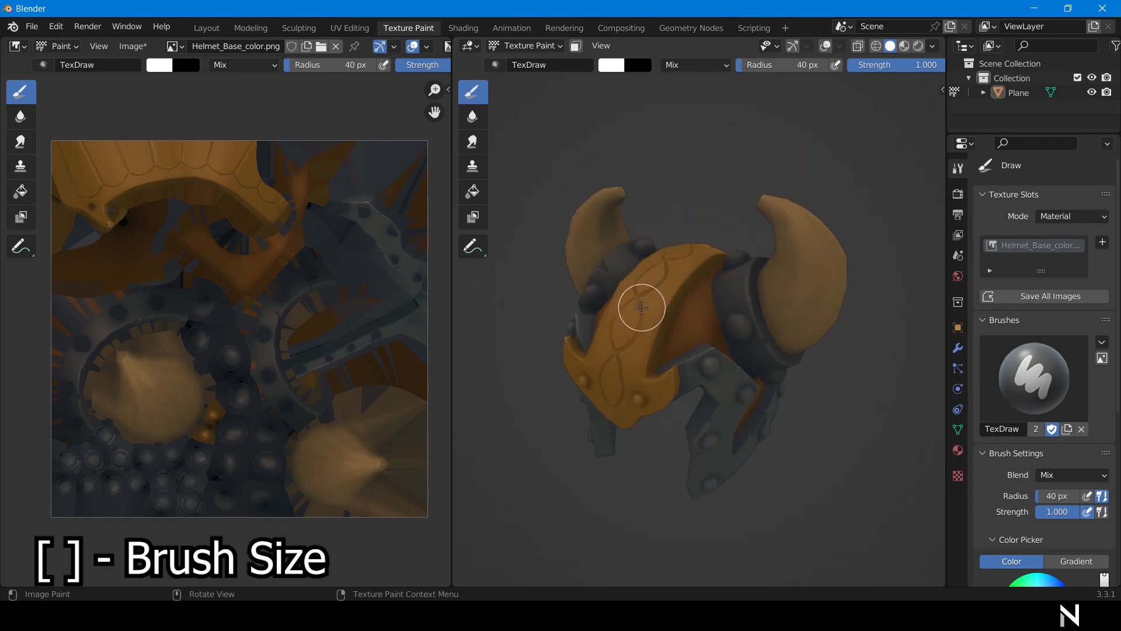
key("bracketleft")
key("bracketright")
key("bracketright")
key("bracketright")
key("bracketright")
key("bracketright")
key("bracketright")
key("bracketright")
key("bracketright")
key("bracketleft")
key("bracketleft")
key("bracketleft")
key("bracketleft")
key("bracketleft")
key("bracketleft")
key("bracketleft")
key("bracketleft")
key("bracketleft")
key("bracketleft")
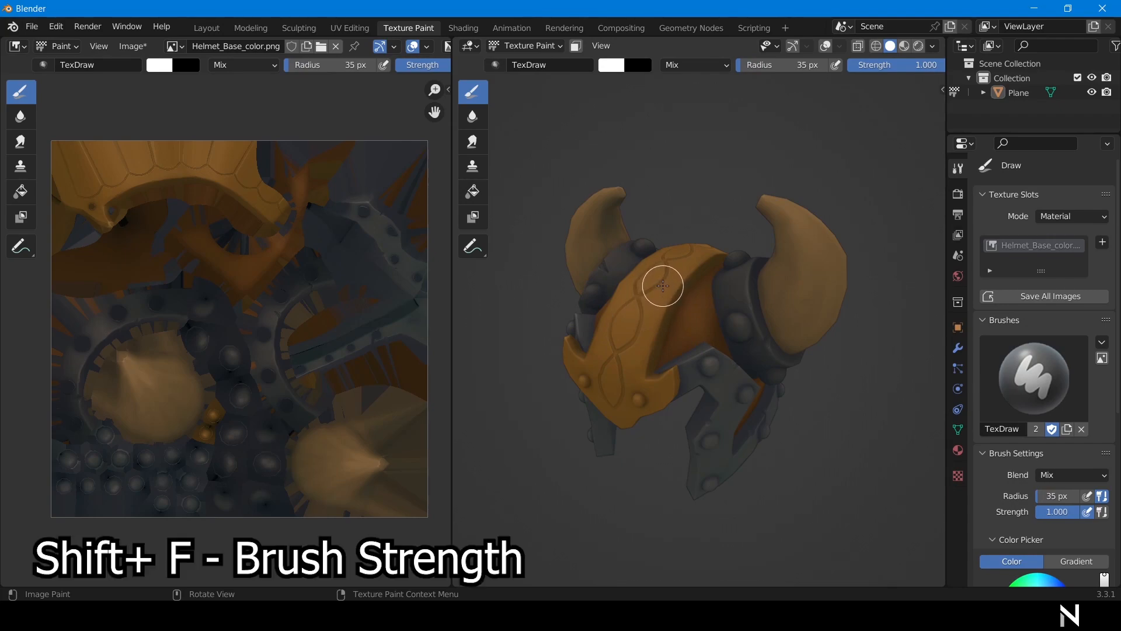
Set the brush strength to 0.34 in the header Strength field.
key("shift+f")
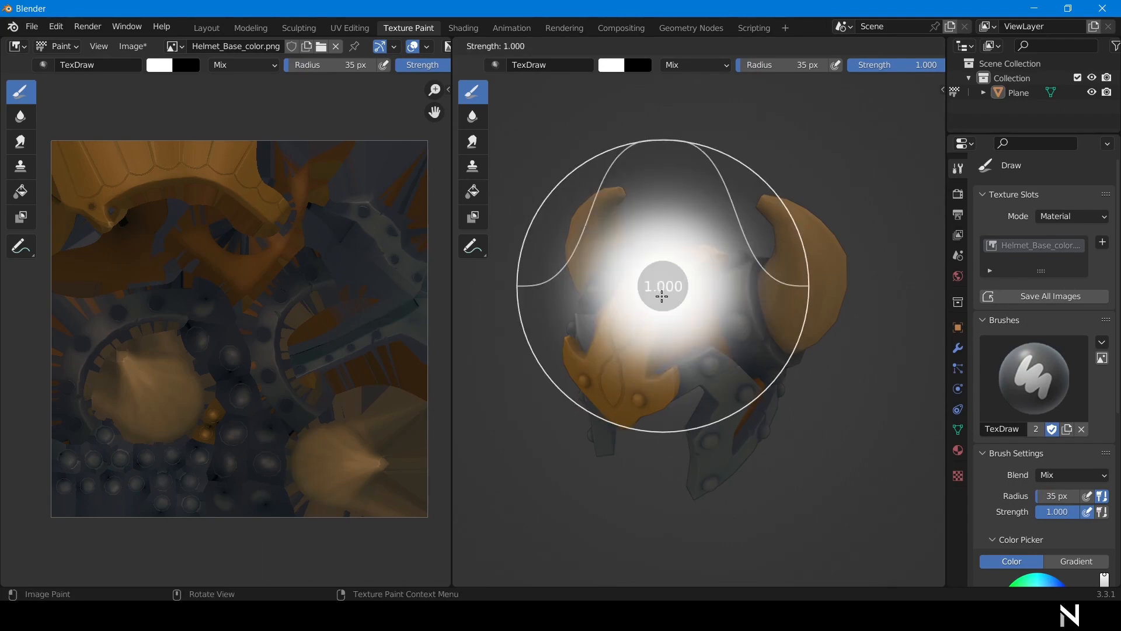
left_click(563, 446)
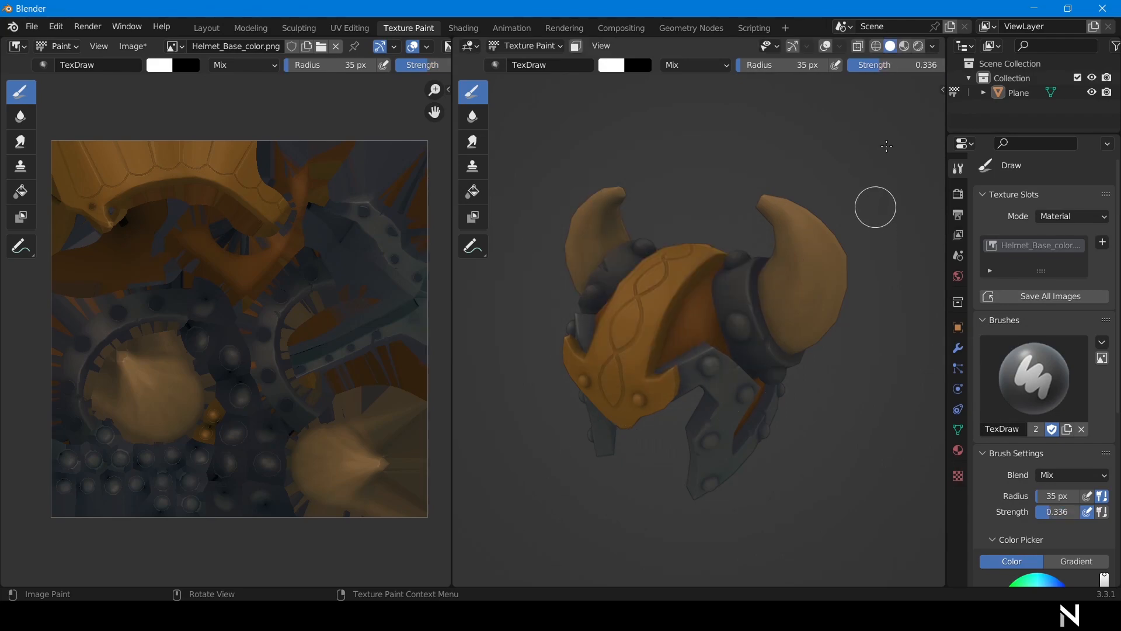
left_click(894, 65)
type("0")
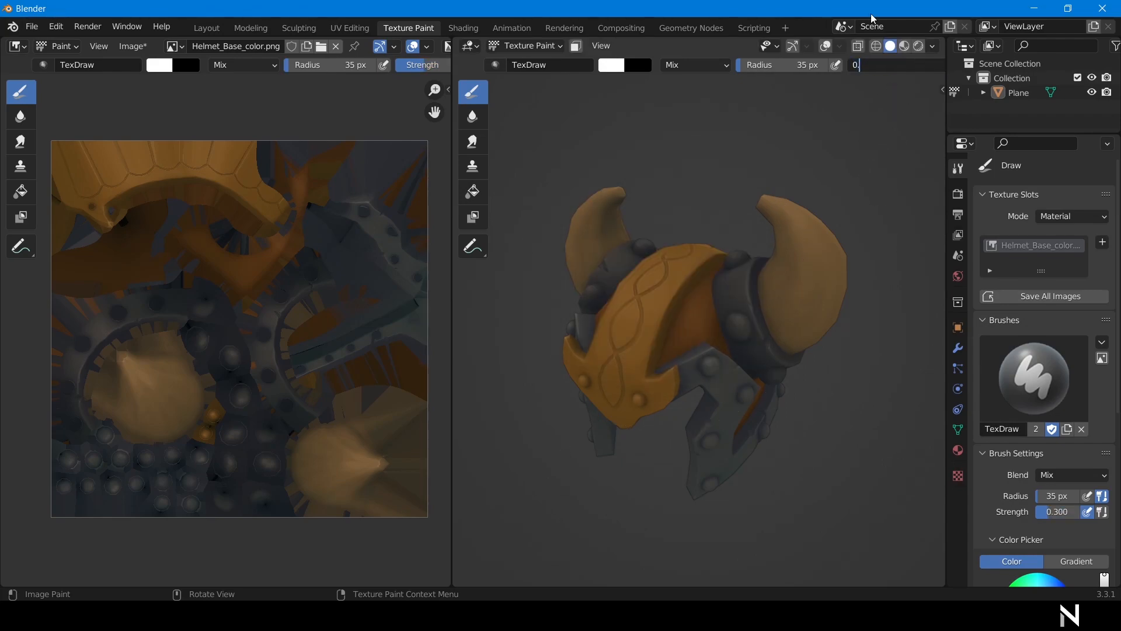
type(".34")
key("Return")
middle_click_drag(695, 157, 721, 142)
Search the Keymap preferences for 'Sample Co' to find the Sample Color shortcut.
left_click(56, 27)
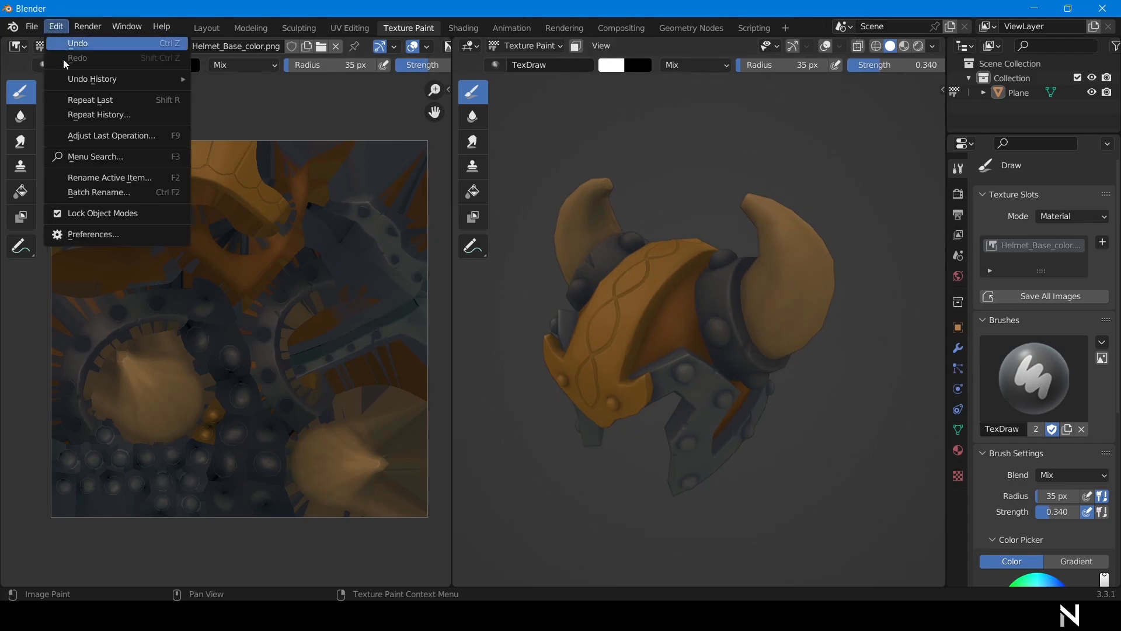
left_click(103, 234)
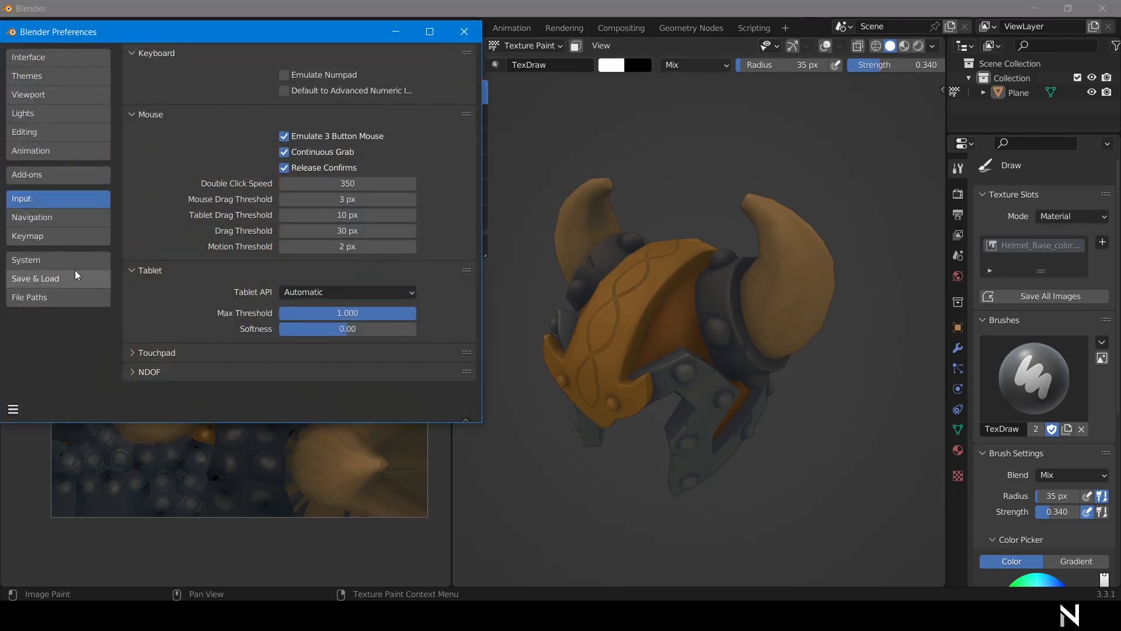
left_click(60, 237)
left_click(363, 74)
type("Sa")
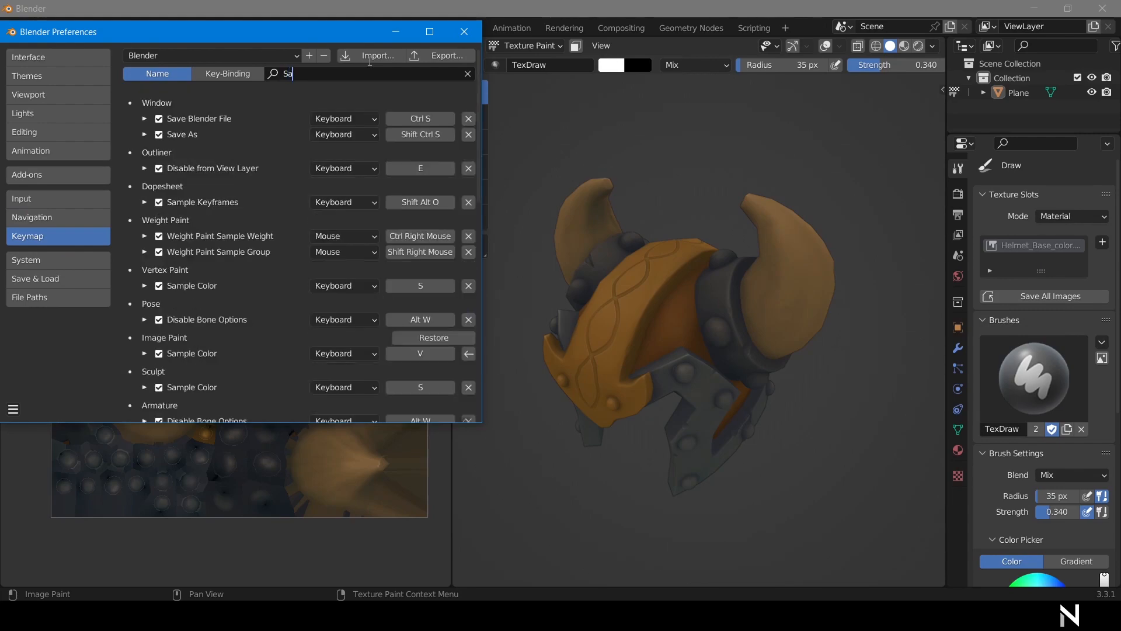
type("mple Color")
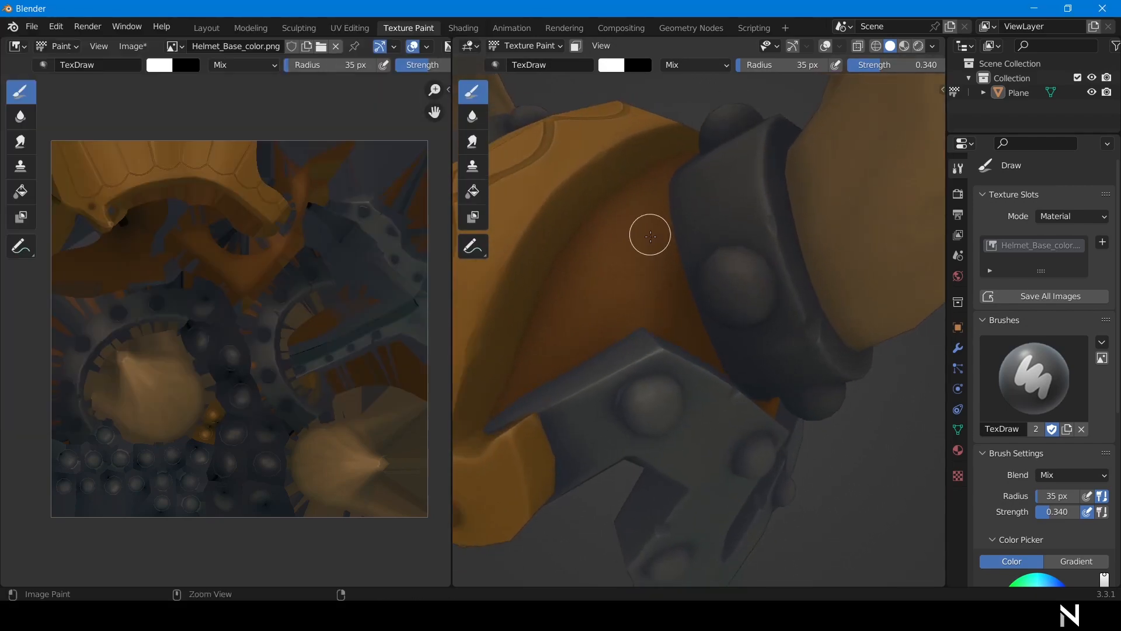
Sample a brown from the helmet and shrink the brush radius to 24, then 16 px.
key("v")
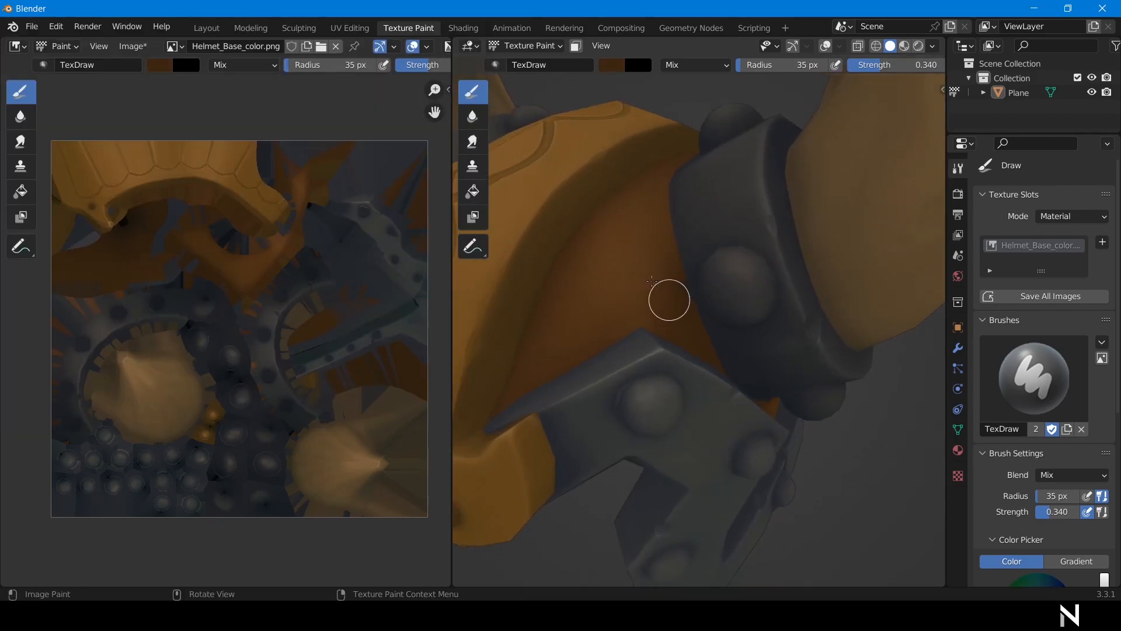
key("bracketleft")
key("bracketleft")
key("bracketleft")
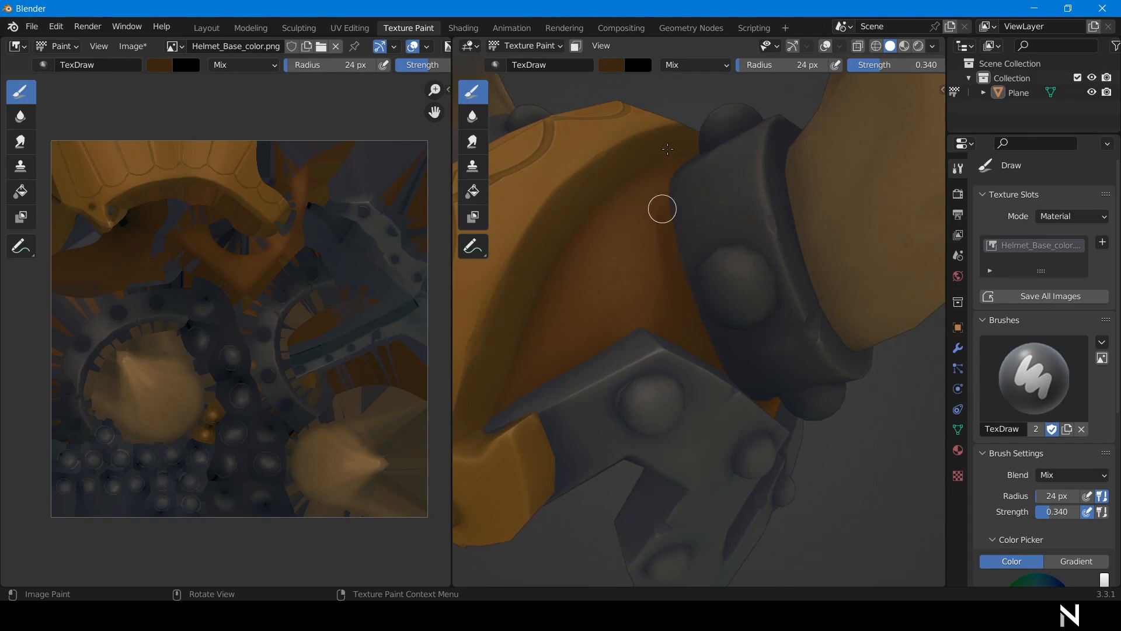
key("bracketleft")
key("bracketleft")
key("bracketleft")
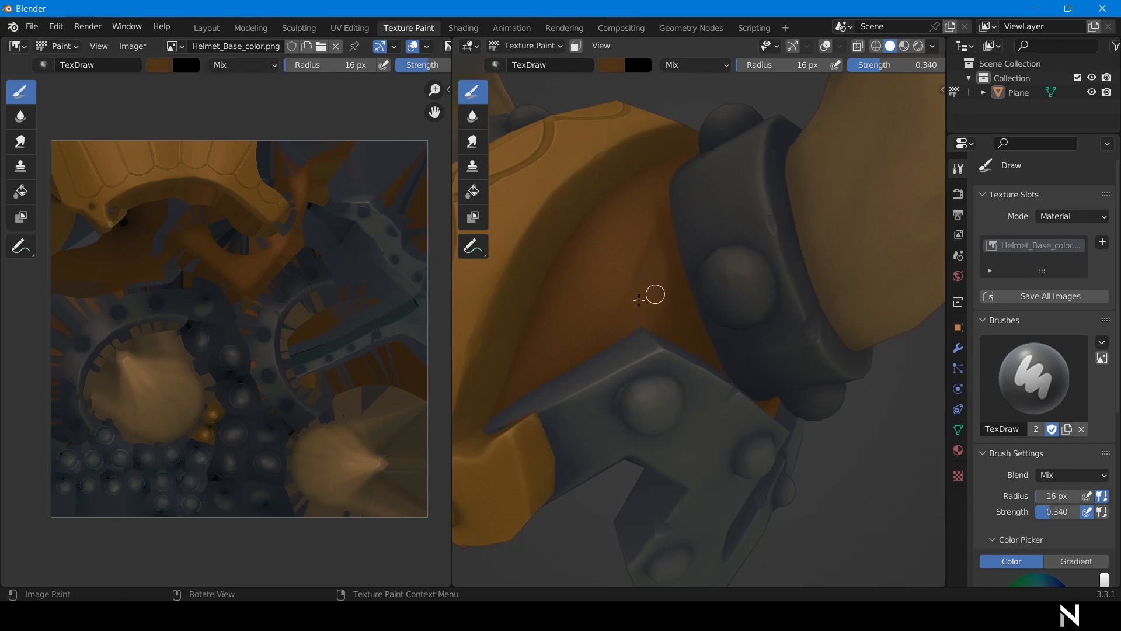
Sample a darker brown from the helmet's shoulder plate for shading.
mouse_move(704, 137)
middle_mouse_down()
mouse_move(712, 129)
mouse_move(669, 222)
middle_mouse_up()
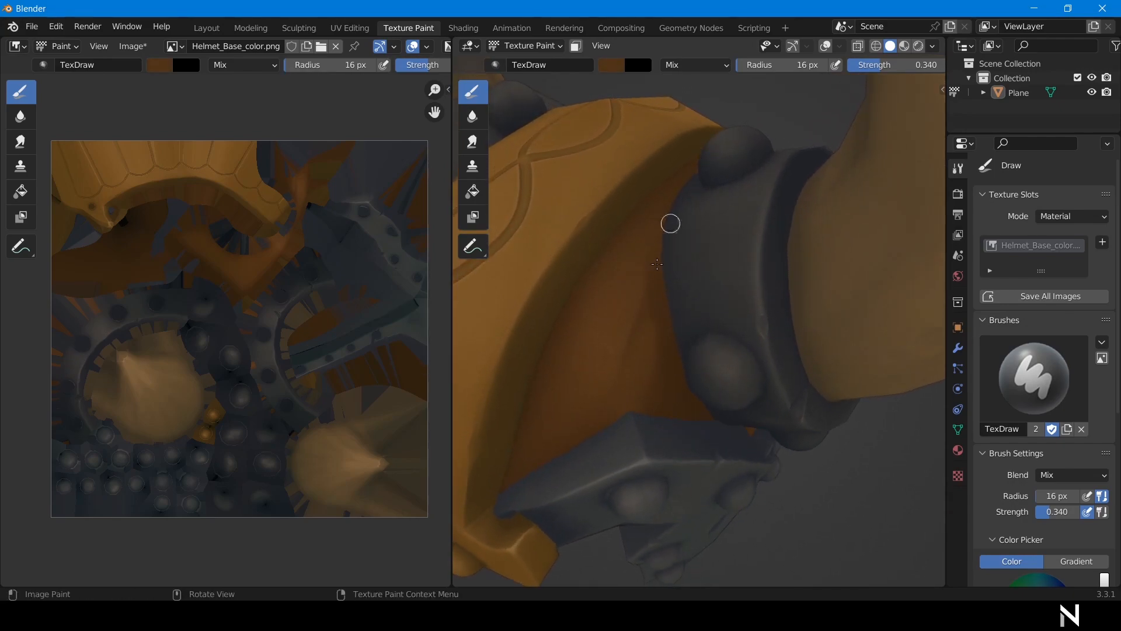
scroll(1045, 380, "down", 6)
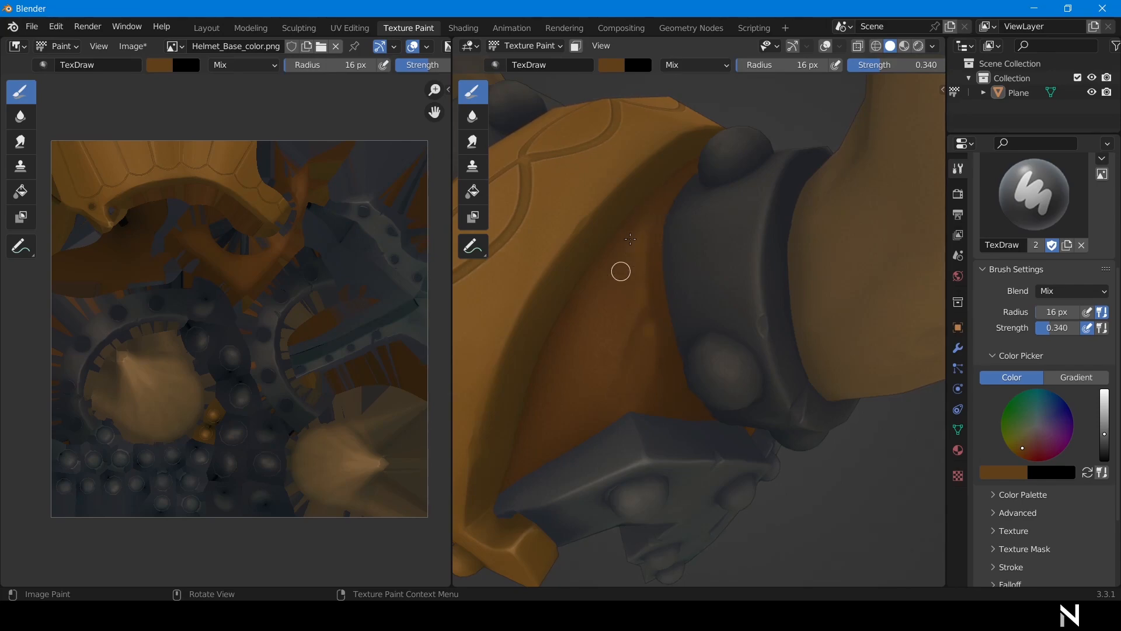
key("s")
left_click(643, 219)
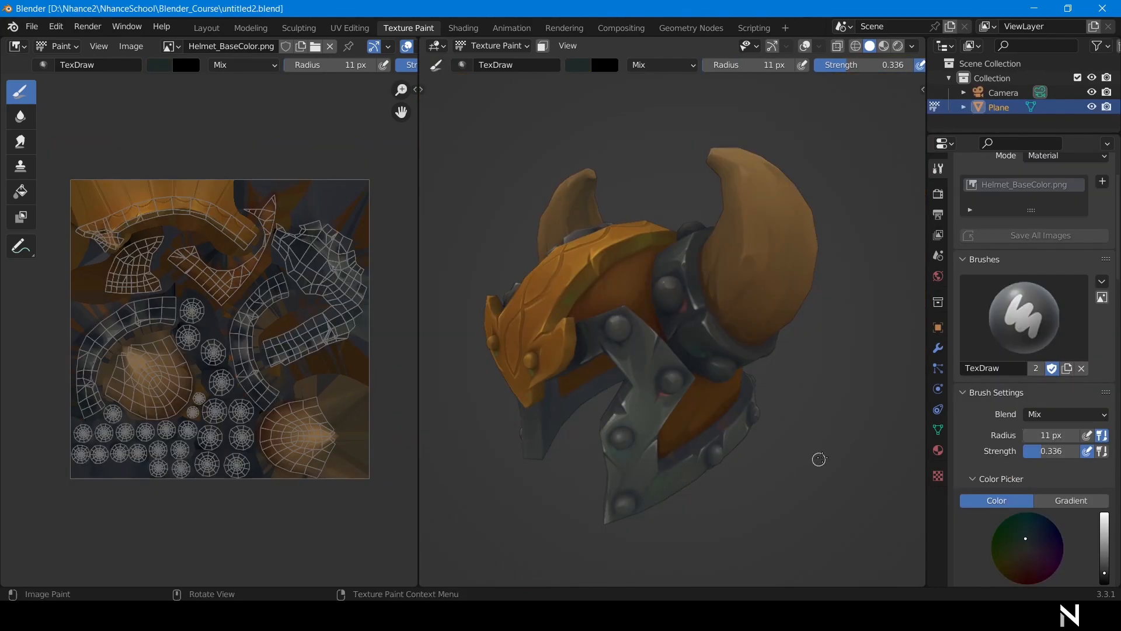
middle_click_drag(759, 458, 843, 458)
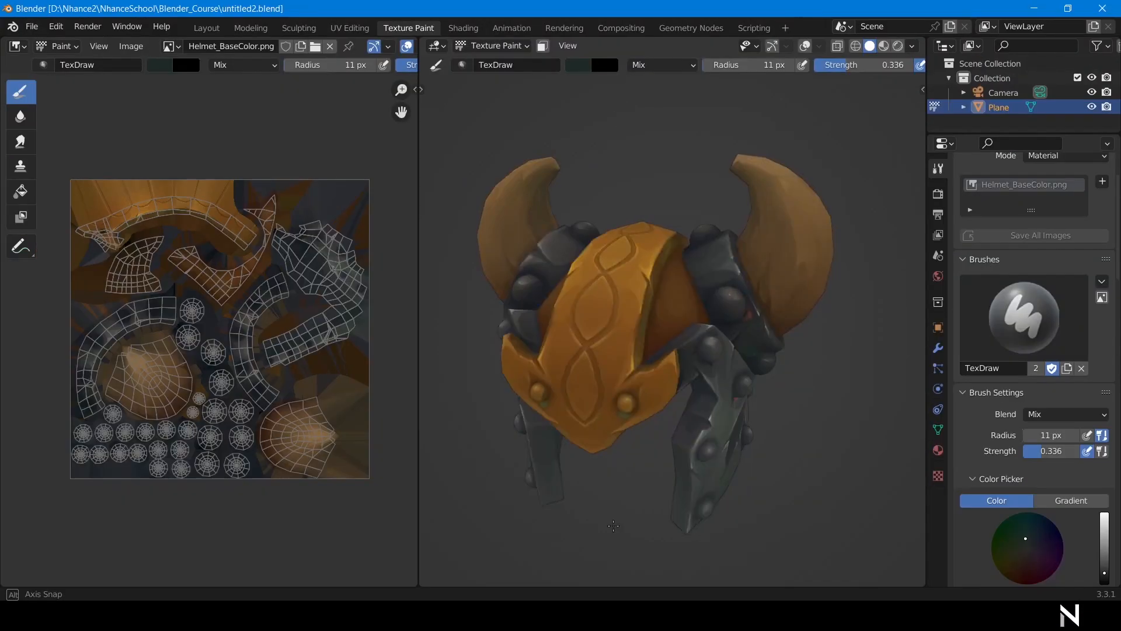
middle_click_drag(619, 340, 677, 340)
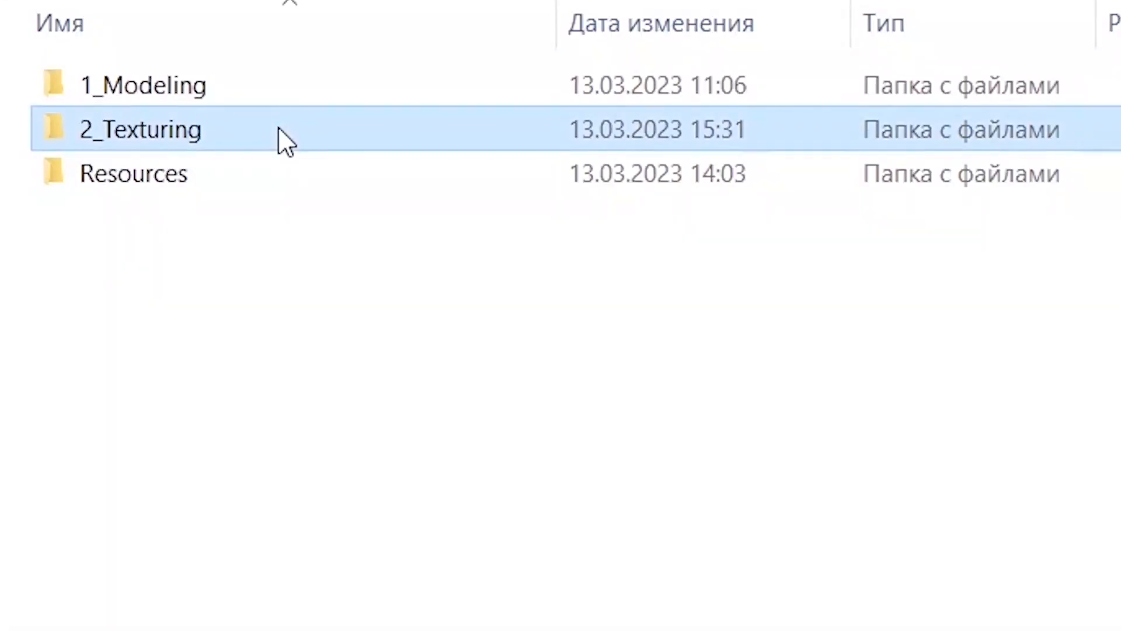
Open the 2_Texturing folder holding the hand-painted helmet file untitled2.blend.
double_click(278, 143)
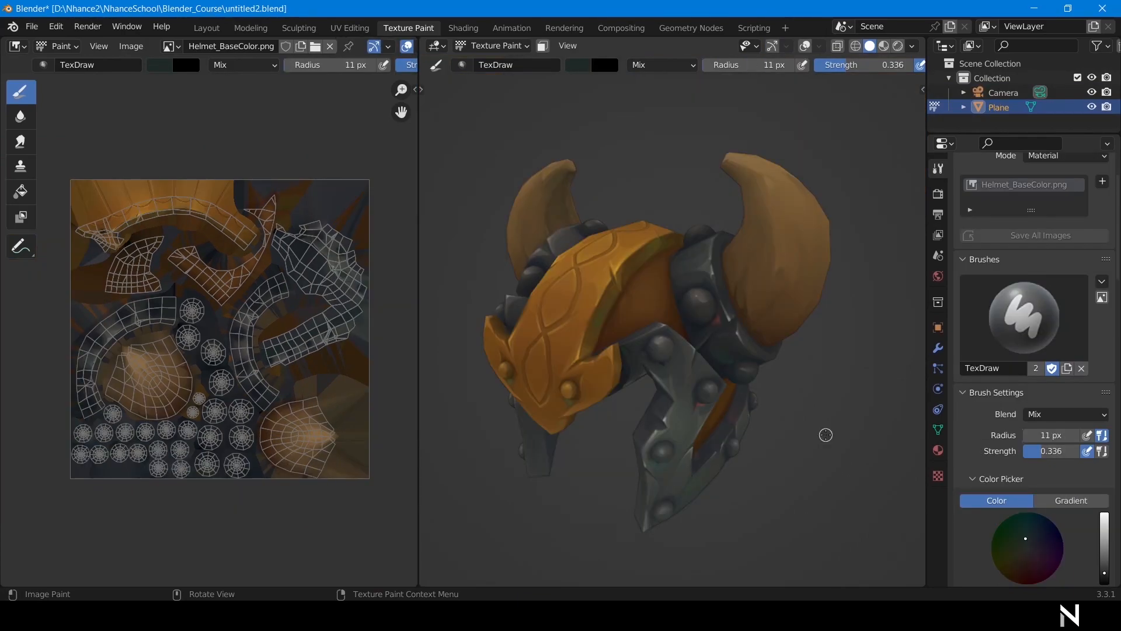
mouse_move(686, 476)
middle_mouse_down()
mouse_move(524, 491)
mouse_move(652, 477)
mouse_move(602, 327)
middle_mouse_up()
middle_click_drag(567, 444, 550, 450)
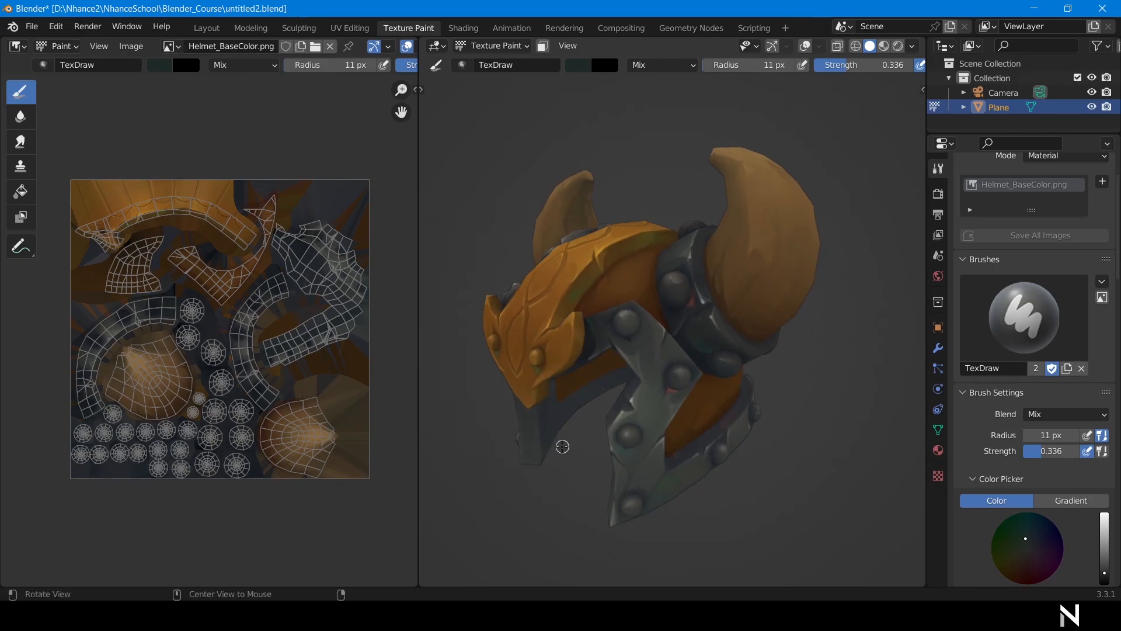
scroll(724, 438, "up", 5)
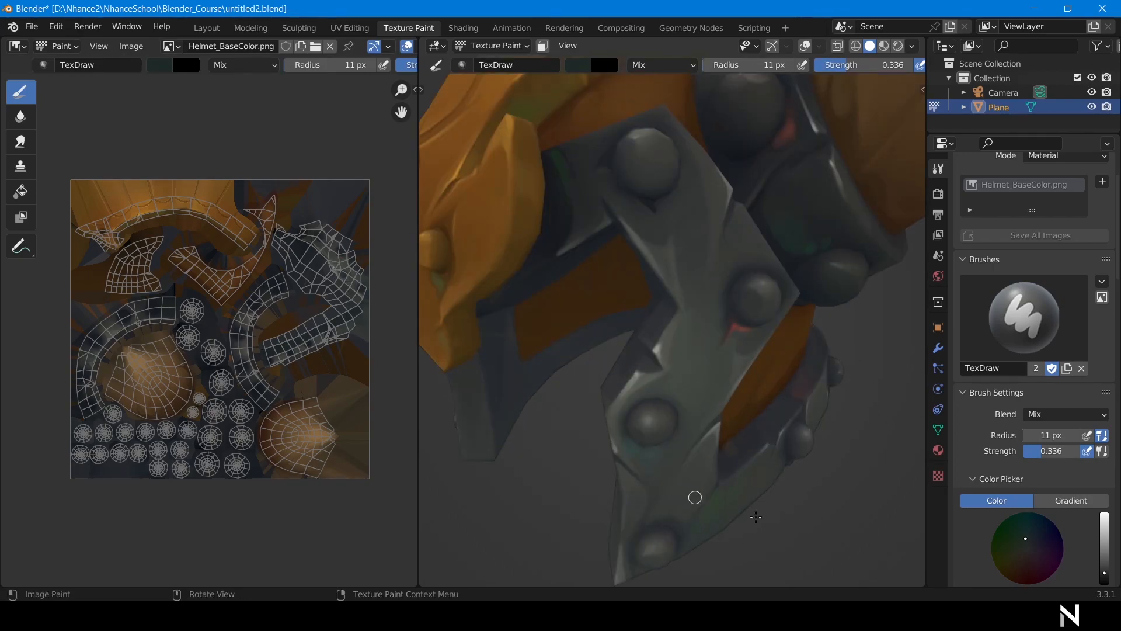
scroll(848, 531, "down", 4)
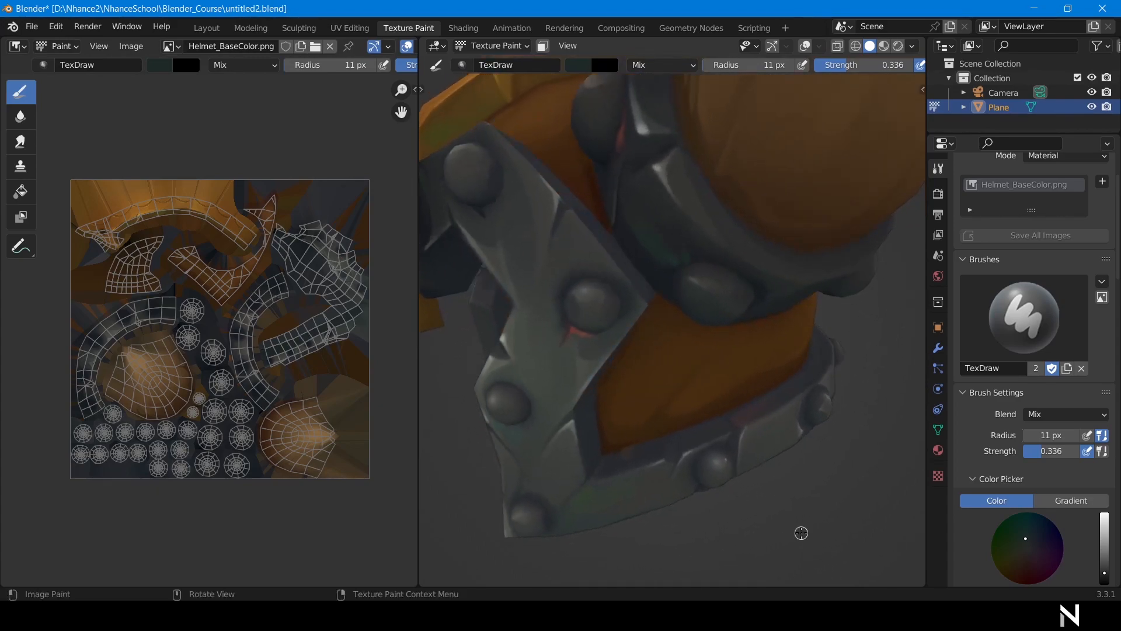
scroll(829, 456, "down", 5)
middle_click_drag(844, 449, 698, 457)
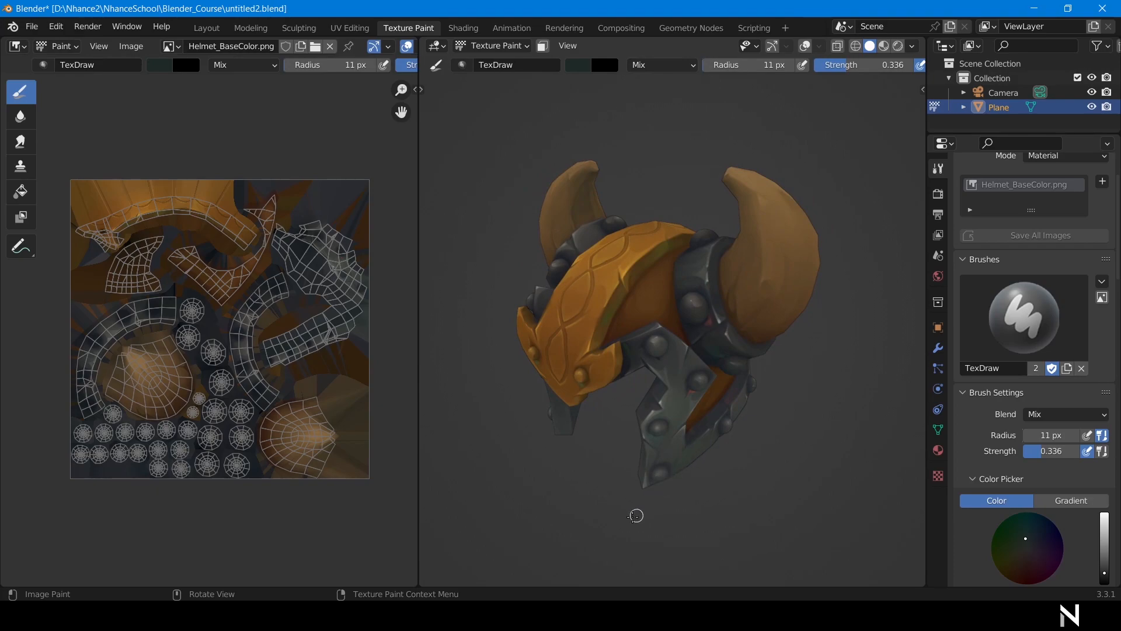
mouse_move(607, 501)
middle_mouse_down()
mouse_move(575, 500)
mouse_move(608, 496)
middle_mouse_up()
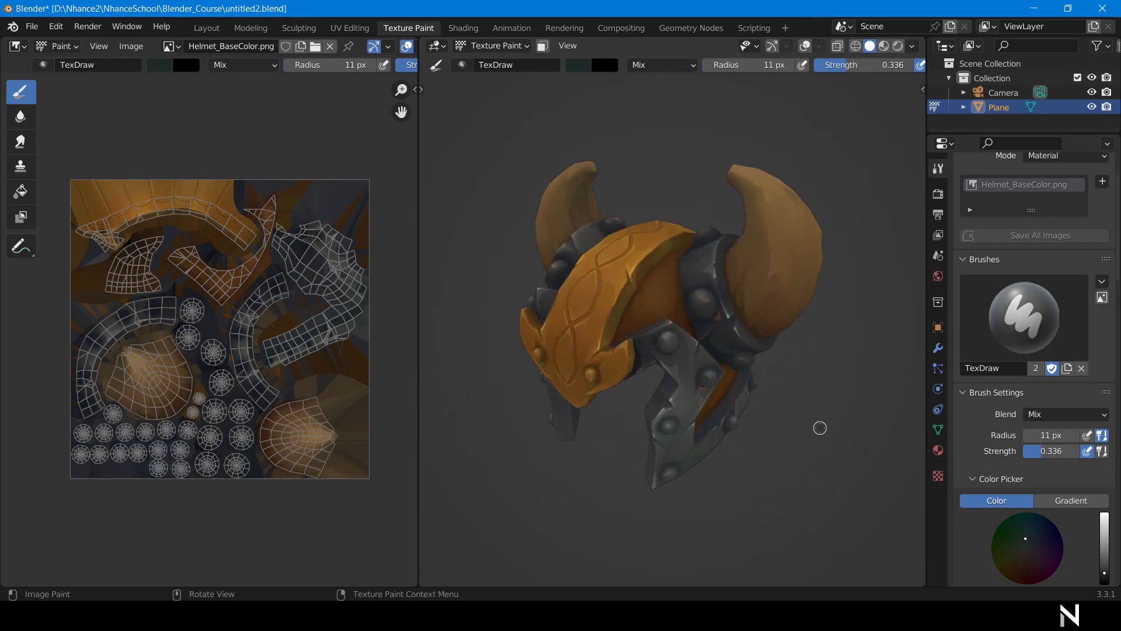
middle_click_drag(818, 425, 807, 428)
middle_click_drag(774, 475, 781, 472)
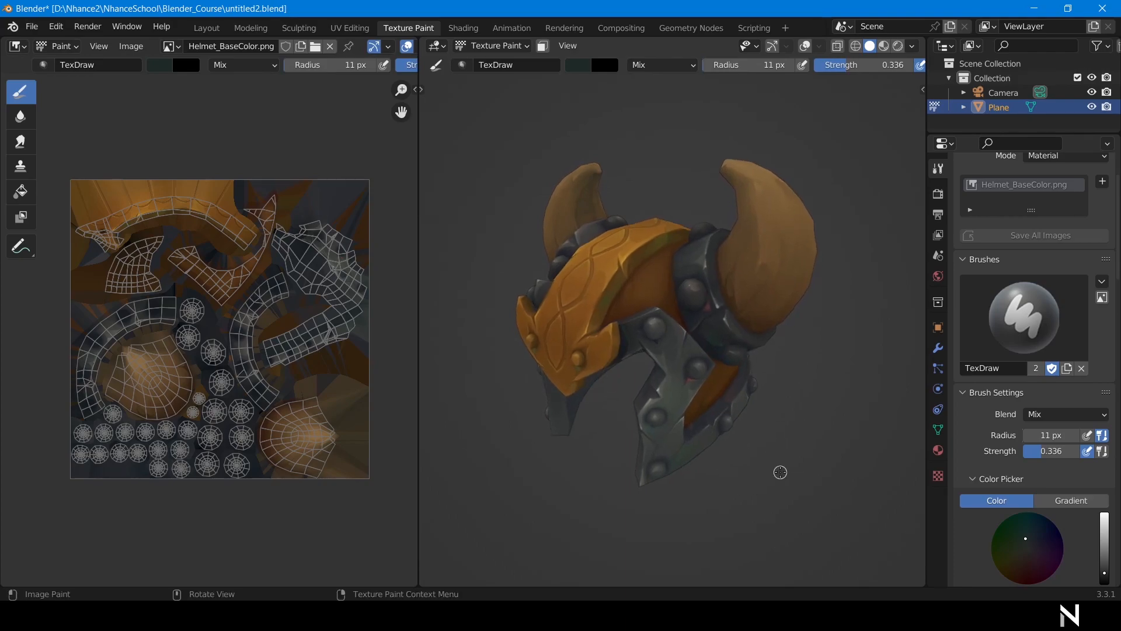